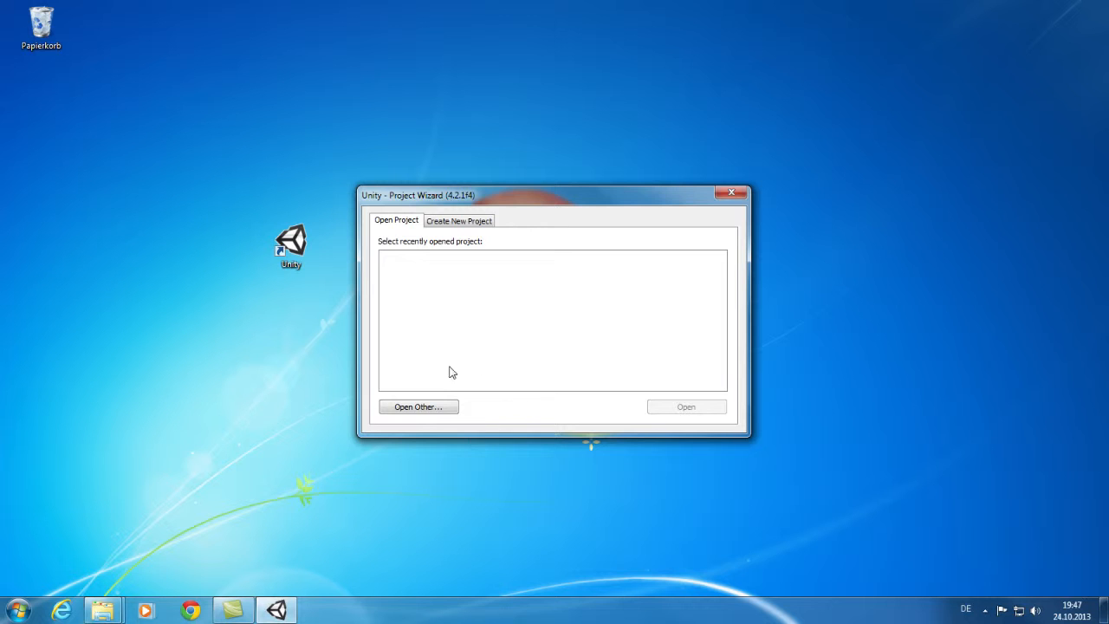
Open D:\MMXL_Installation\ModdingKit as the Unity project.
{"action": "left_click", "coordinate": [442, 407]}
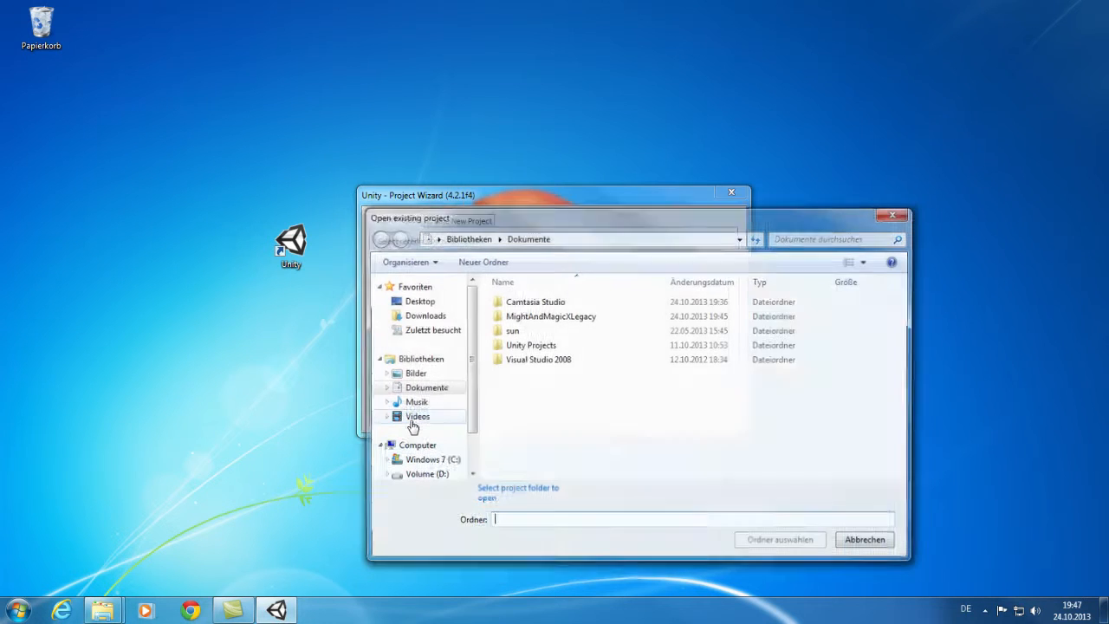
{"action": "left_click", "coordinate": [585, 239]}
{"action": "type", "text": "D:\\MMXL_Installation"}
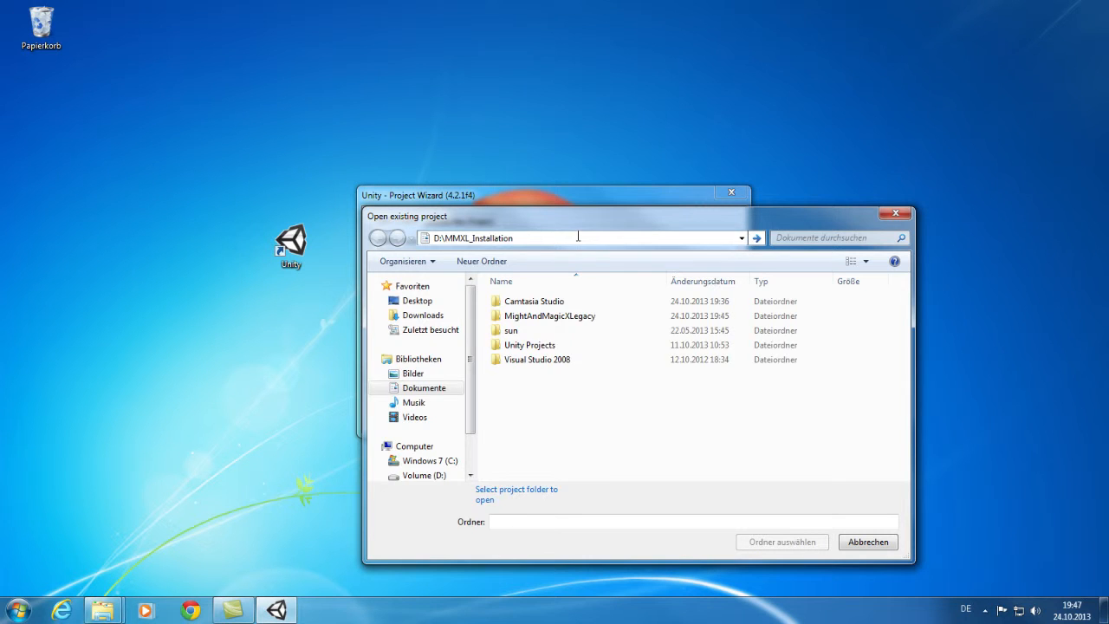
{"action": "key", "text": "Return"}
{"action": "double_click", "coordinate": [528, 316]}
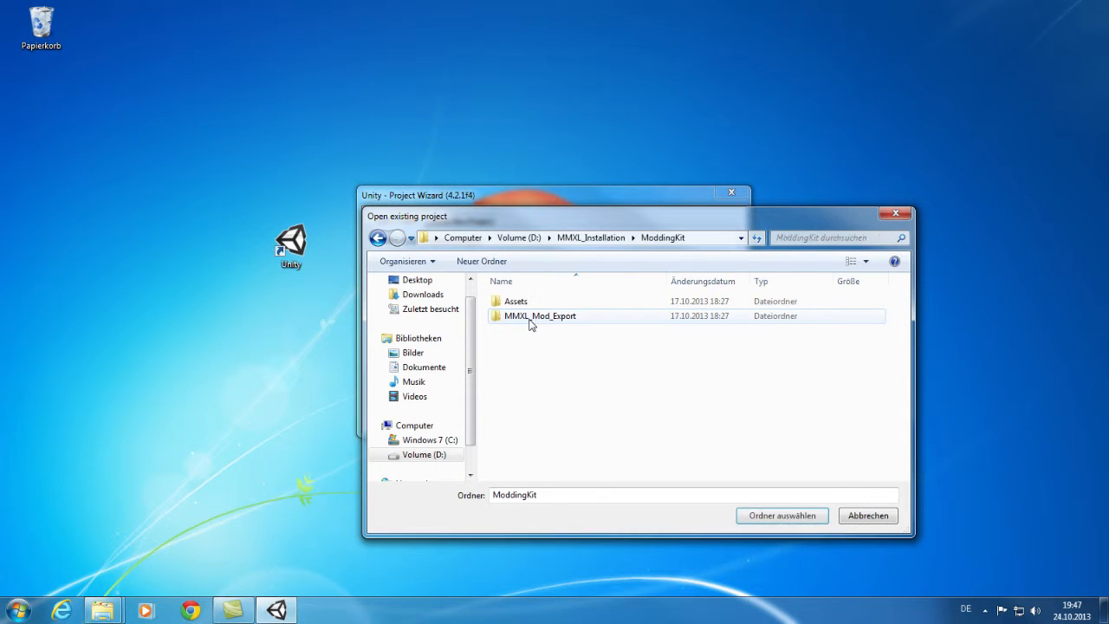
{"action": "left_click", "coordinate": [783, 516]}
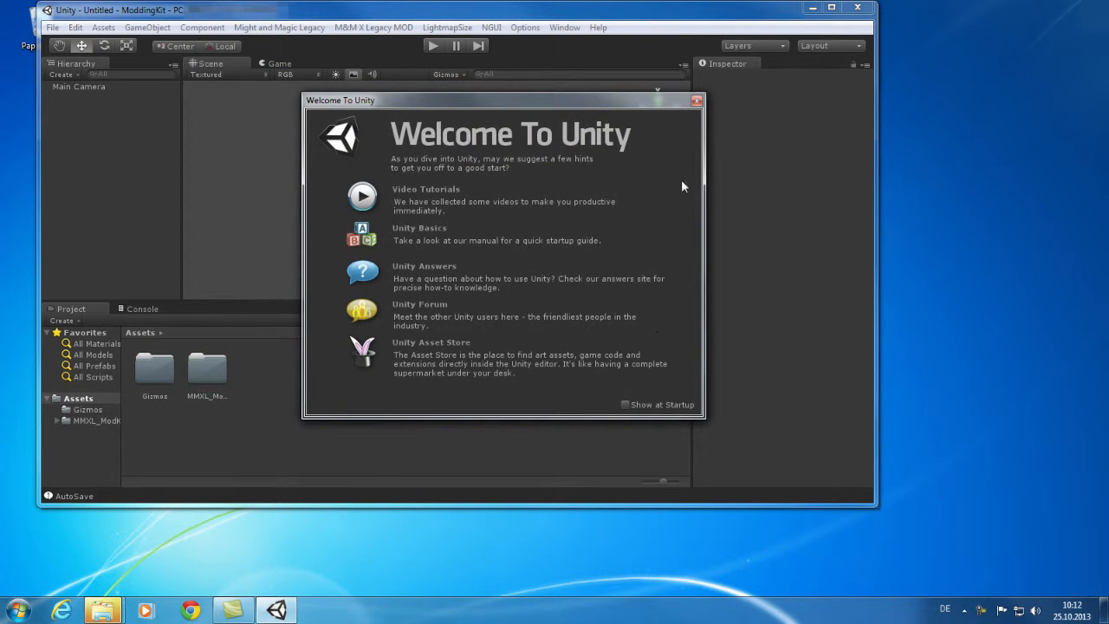
Close the Welcome window, maximize the editor and widen the Project folder tree.
{"action": "left_click", "coordinate": [695, 100]}
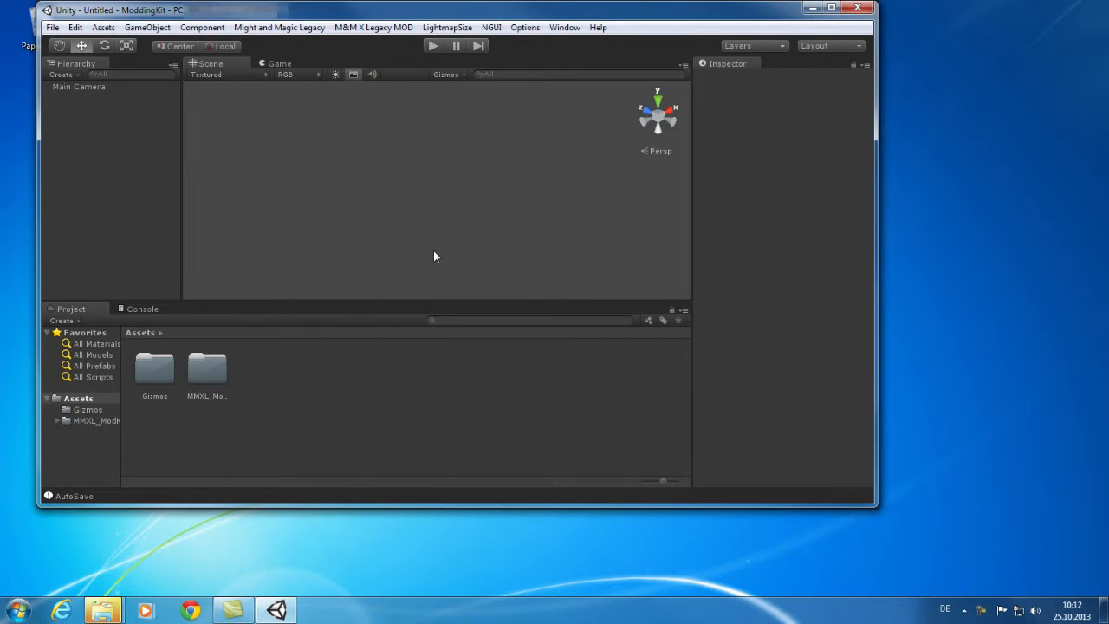
{"action": "left_click", "coordinate": [831, 7]}
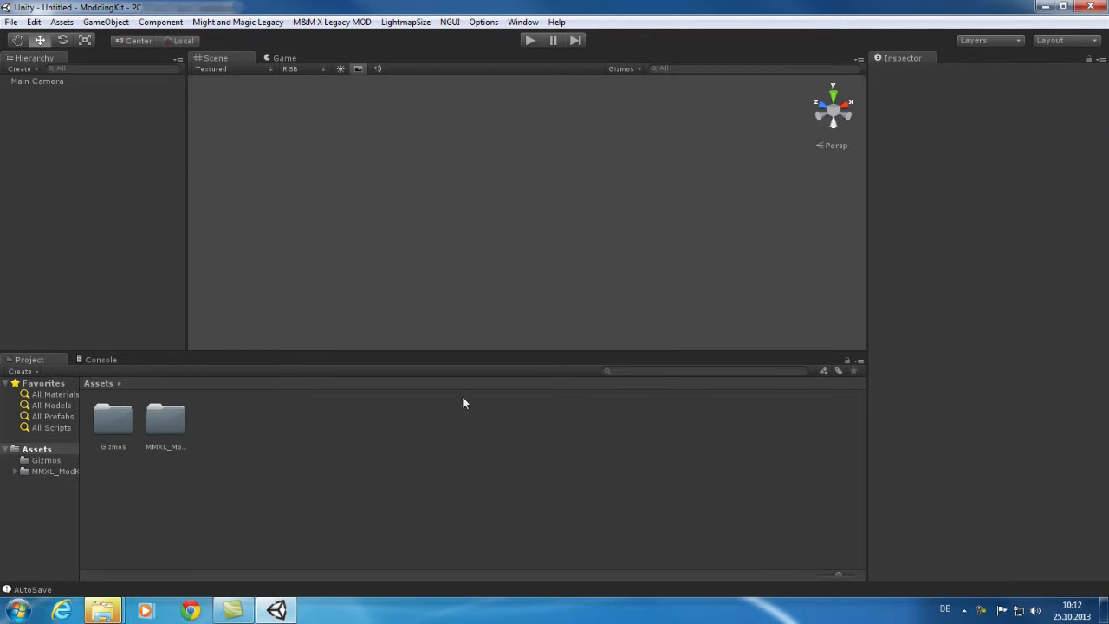
{"action": "left_click_drag", "start_coordinate": [81, 520], "coordinate": [126, 520]}
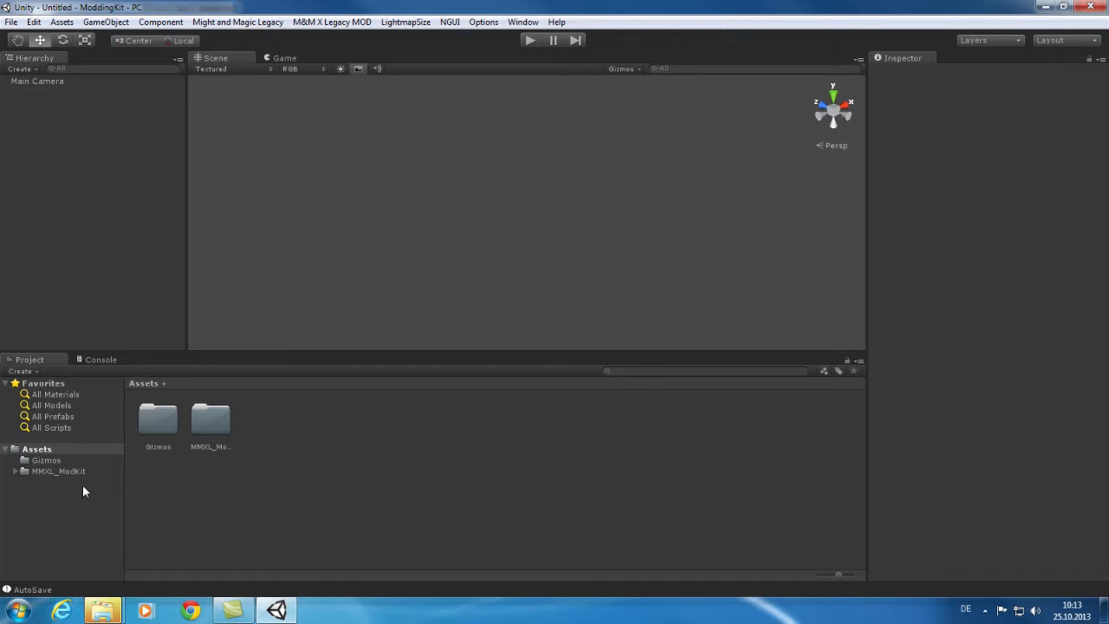
Expand MMXL_ModKit > Scenes > Dungeon and show the Dungeon folder's contents.
{"action": "left_click", "coordinate": [15, 471]}
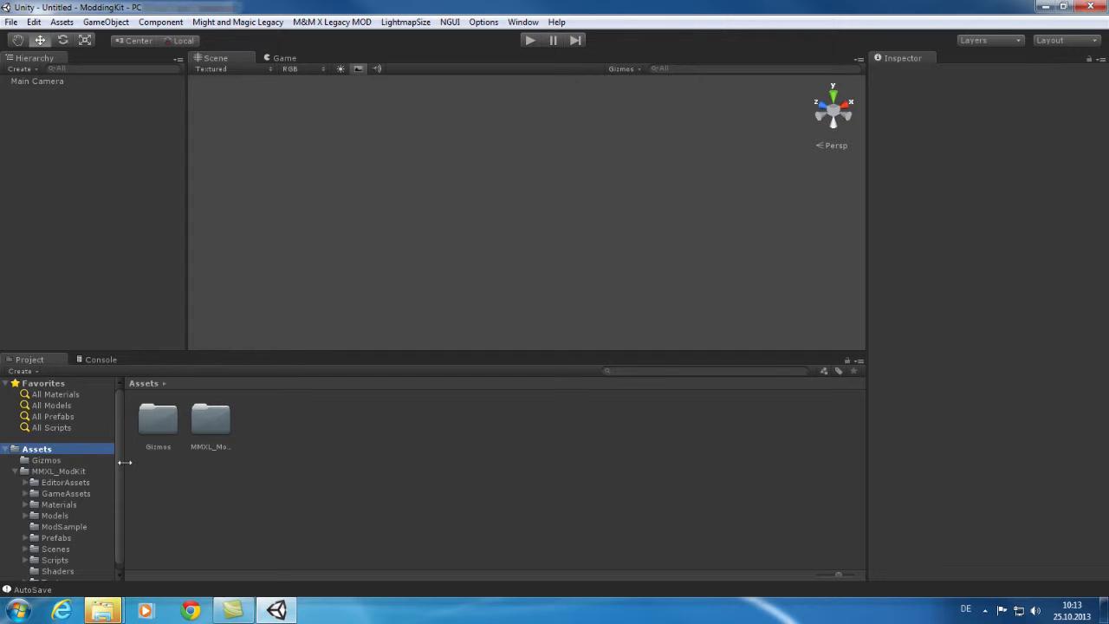
{"action": "left_click_drag", "start_coordinate": [118, 466], "coordinate": [119, 474]}
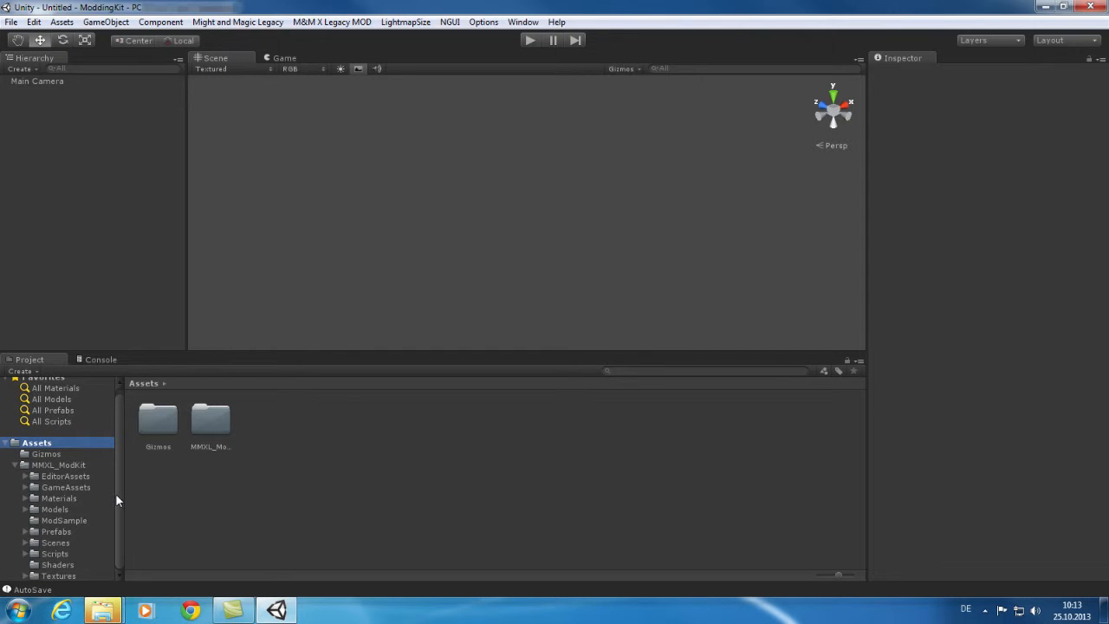
{"action": "left_click", "coordinate": [25, 543]}
{"action": "left_click", "coordinate": [35, 553]}
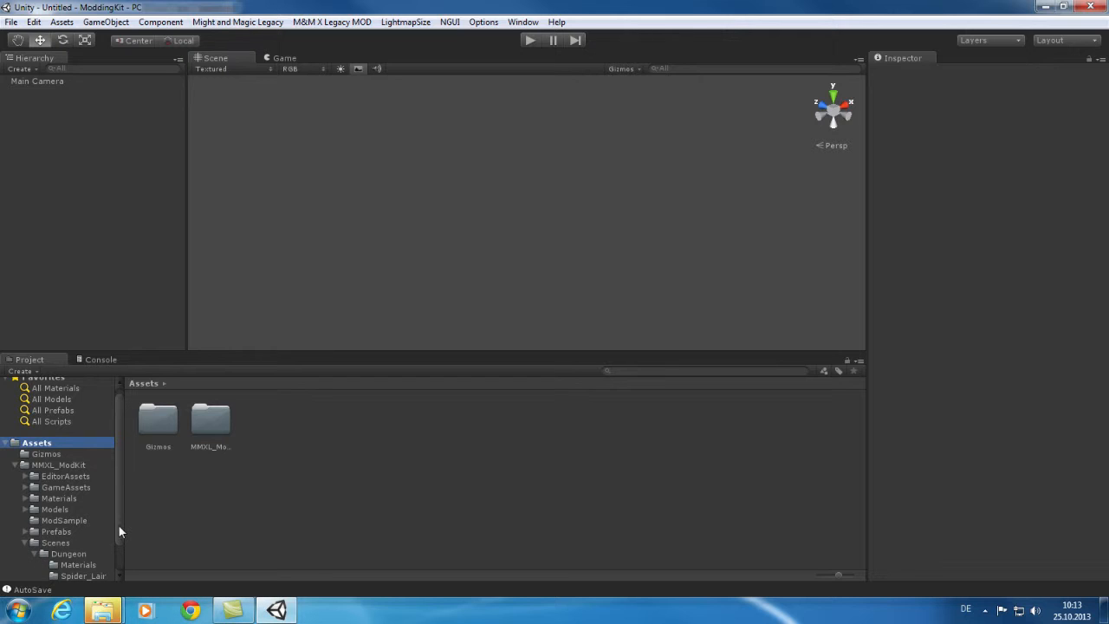
{"action": "left_click_drag", "start_coordinate": [118, 524], "coordinate": [115, 553]}
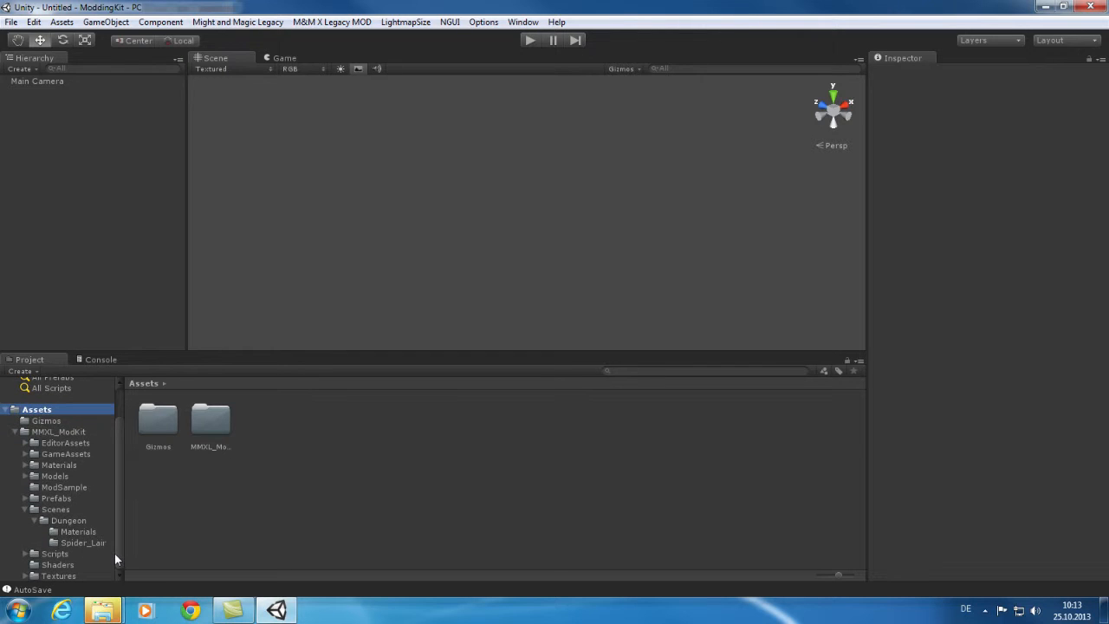
{"action": "left_click", "coordinate": [69, 520]}
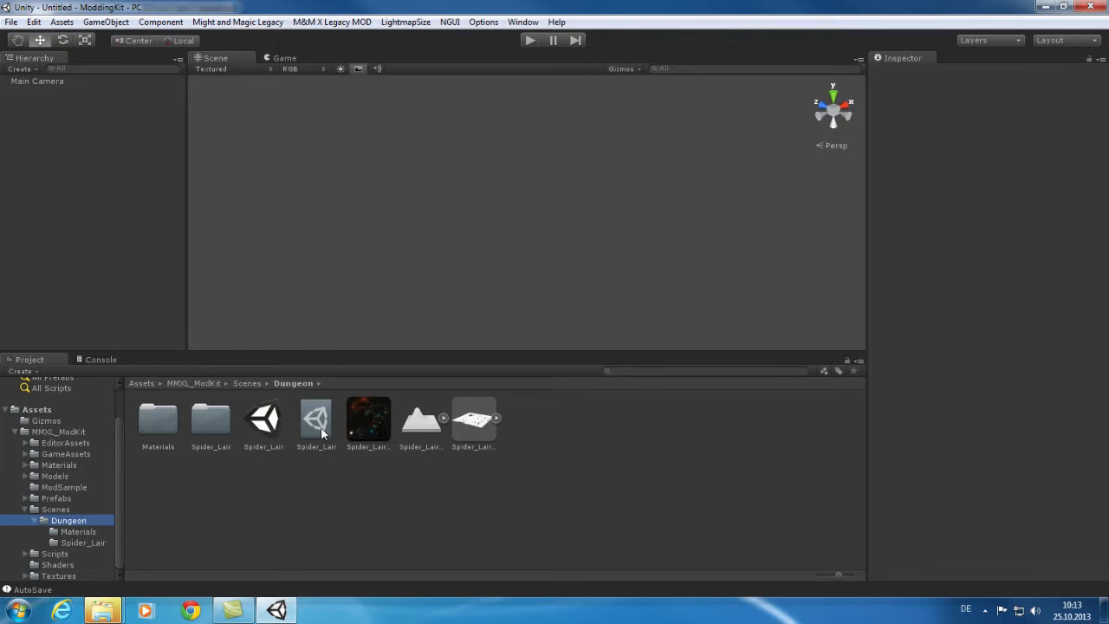
Load the Spider_Lair scene and orbit the Scene view to see the dungeon walls.
{"action": "double_click", "coordinate": [267, 431]}
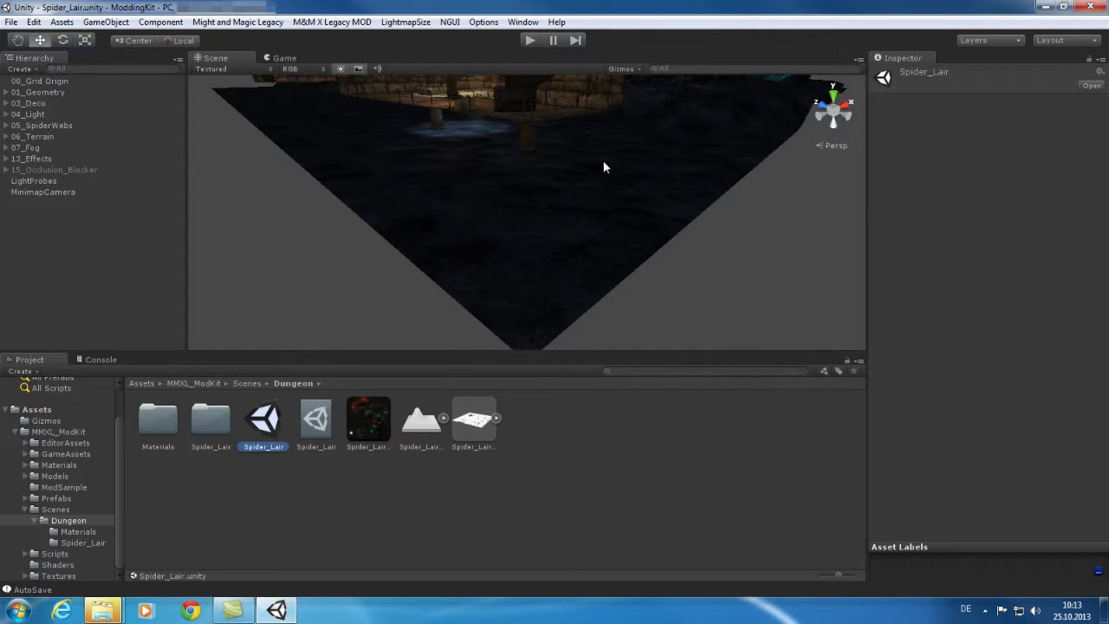
{"action": "left_click_drag", "start_coordinate": [602, 164], "coordinate": [564, 155], "text": "alt"}
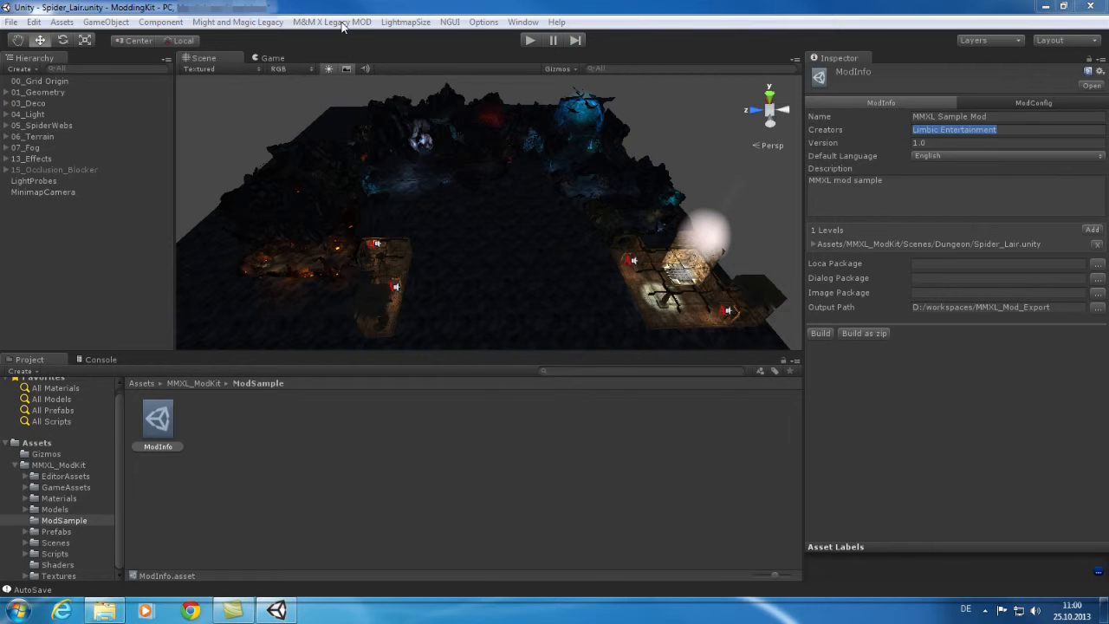
Create a Package Database asset via M&M X Legacy MOD > Create, then view ModInfo.
{"action": "left_click", "coordinate": [342, 24]}
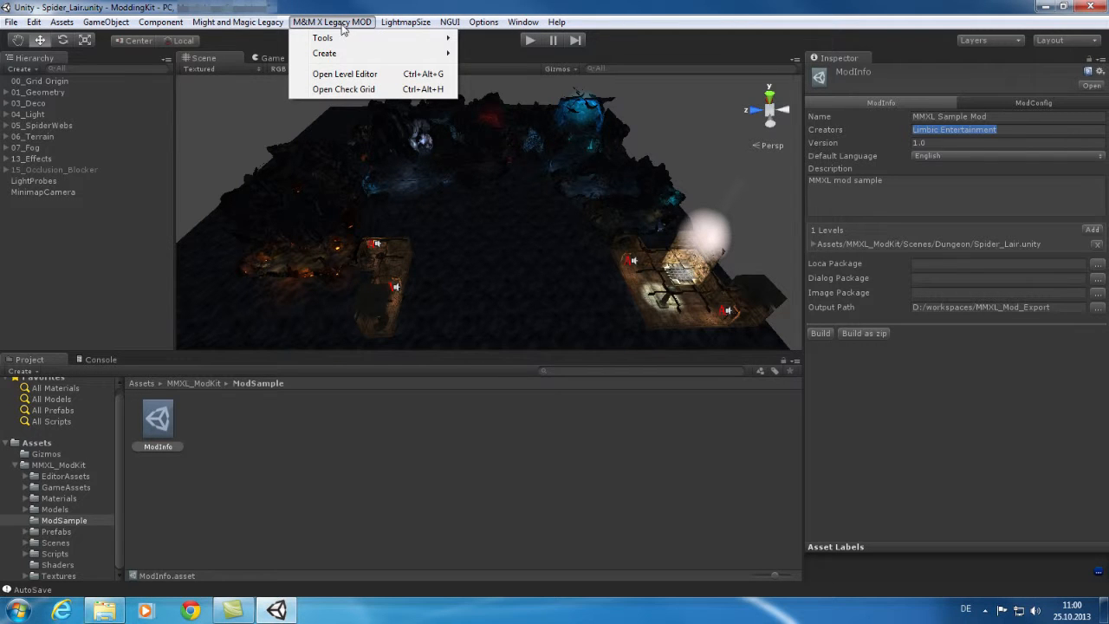
{"action": "mouse_move", "coordinate": [350, 38]}
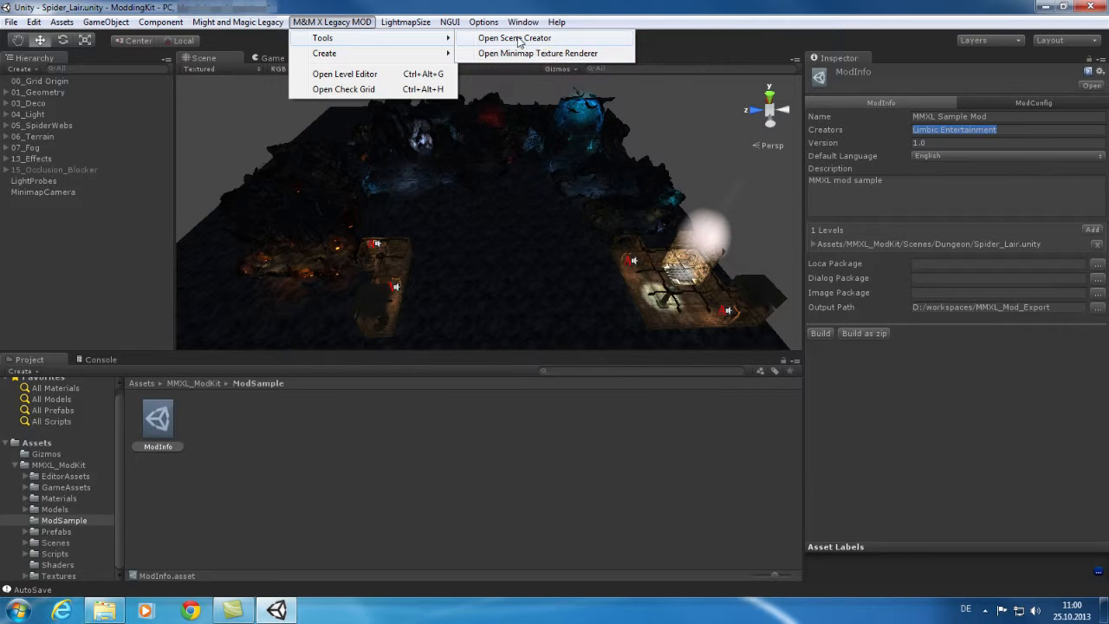
{"action": "mouse_move", "coordinate": [442, 55]}
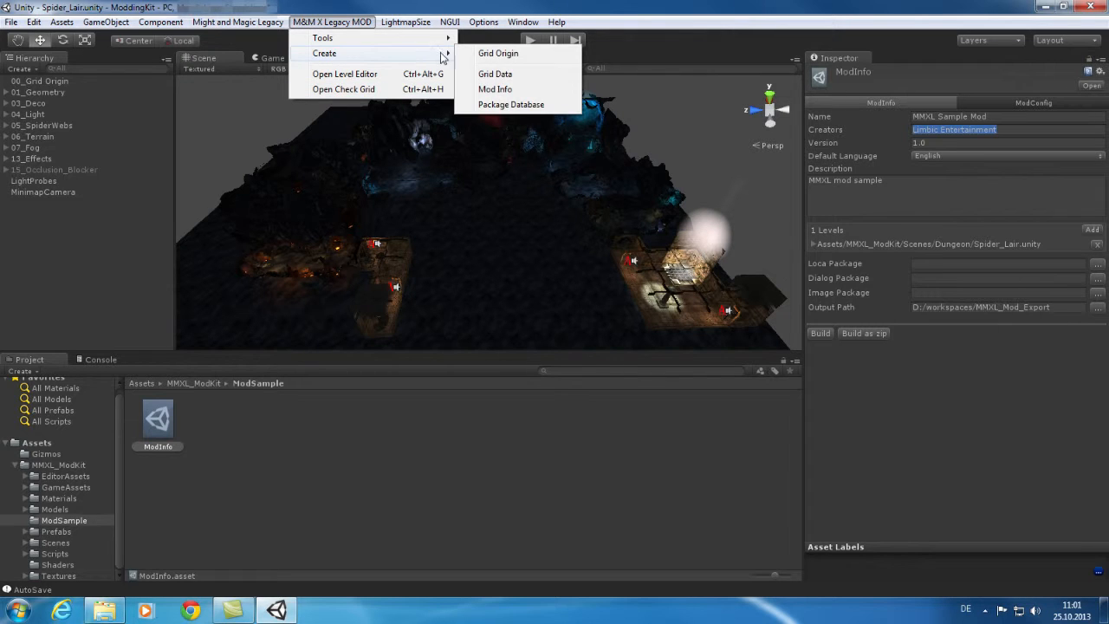
{"action": "left_click", "coordinate": [511, 105]}
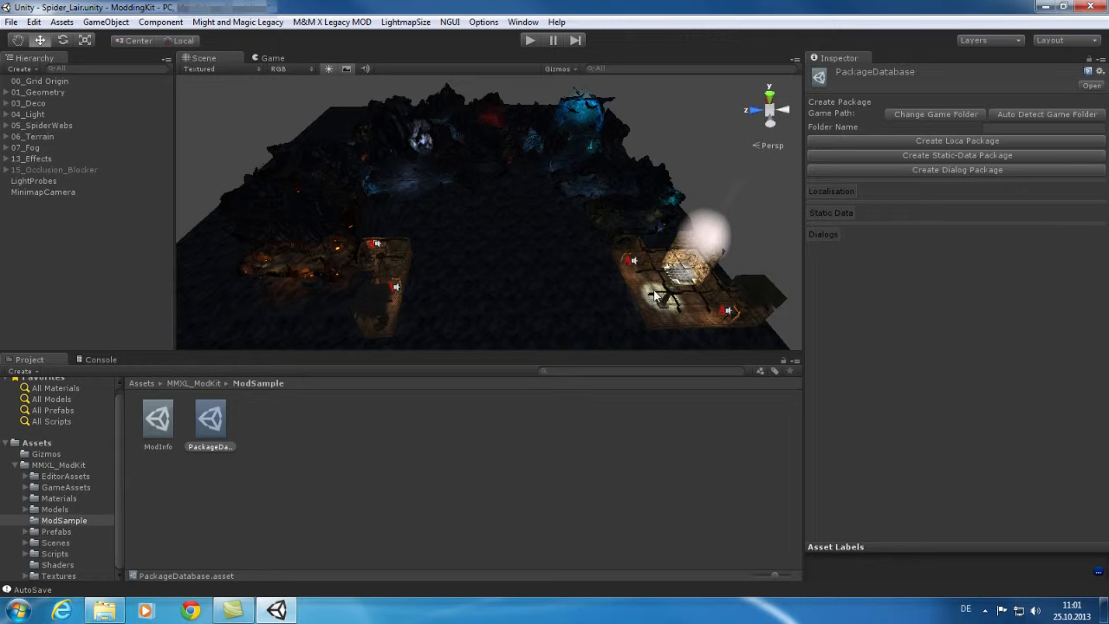
{"action": "left_click", "coordinate": [158, 420]}
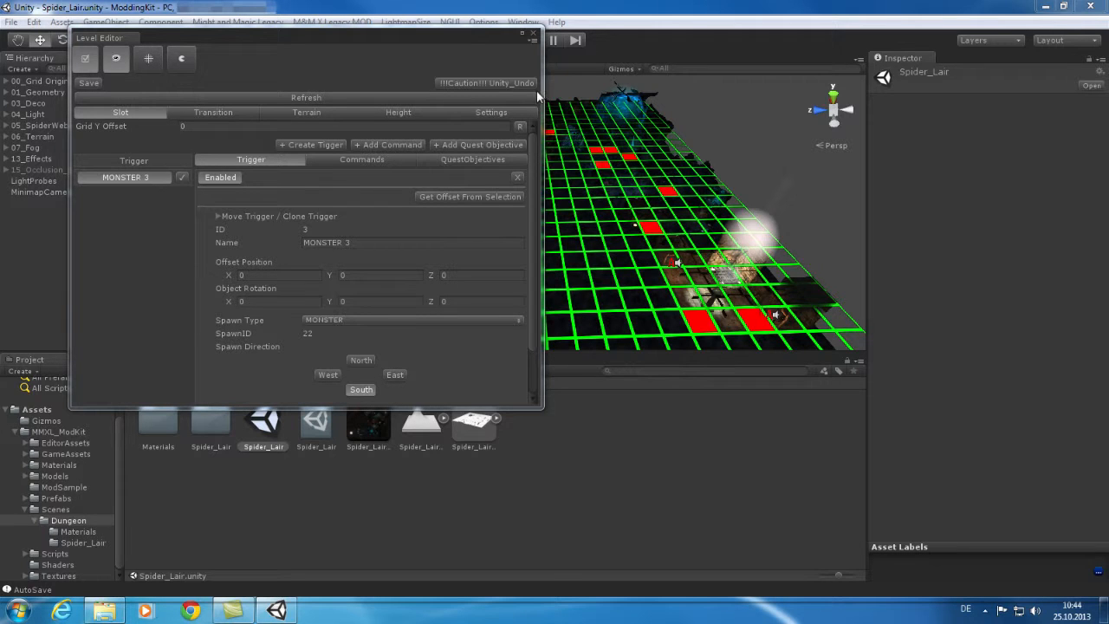
Set the StaticData path to Assets/MMXL_ModKit/GameAssets/Staticdata, then return to Slot editing.
{"action": "left_click", "coordinate": [495, 114]}
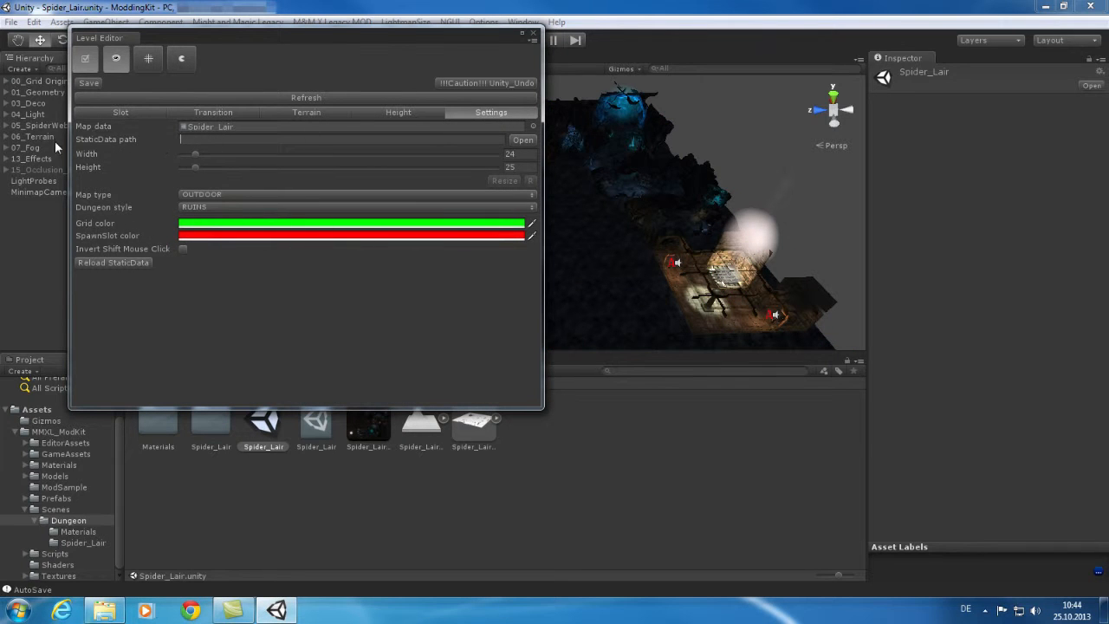
{"action": "left_click", "coordinate": [524, 140]}
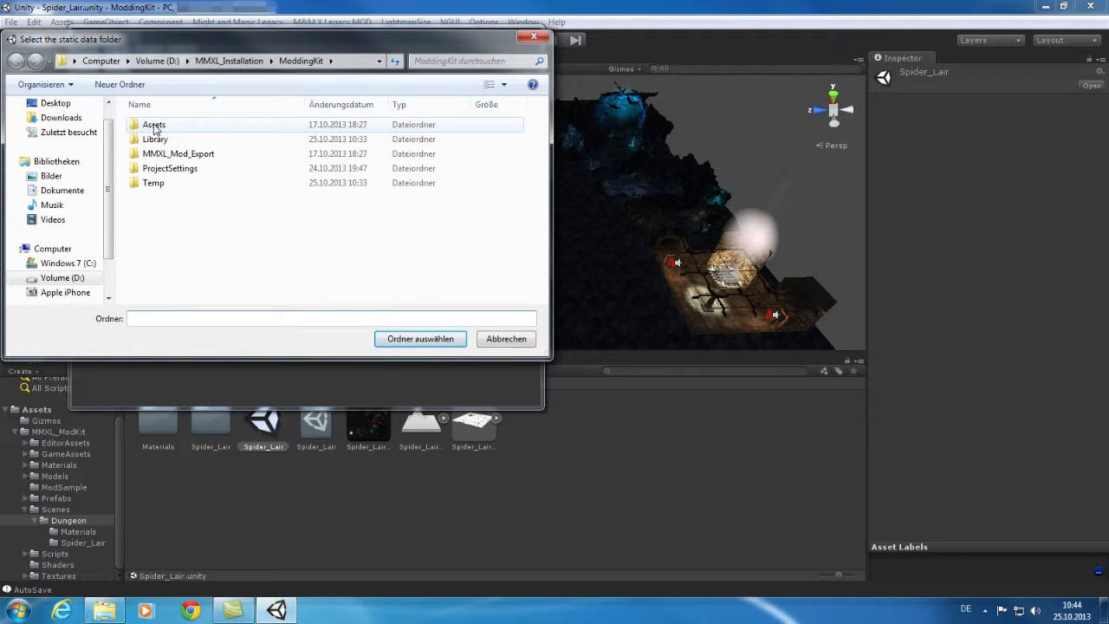
{"action": "double_click", "coordinate": [154, 126]}
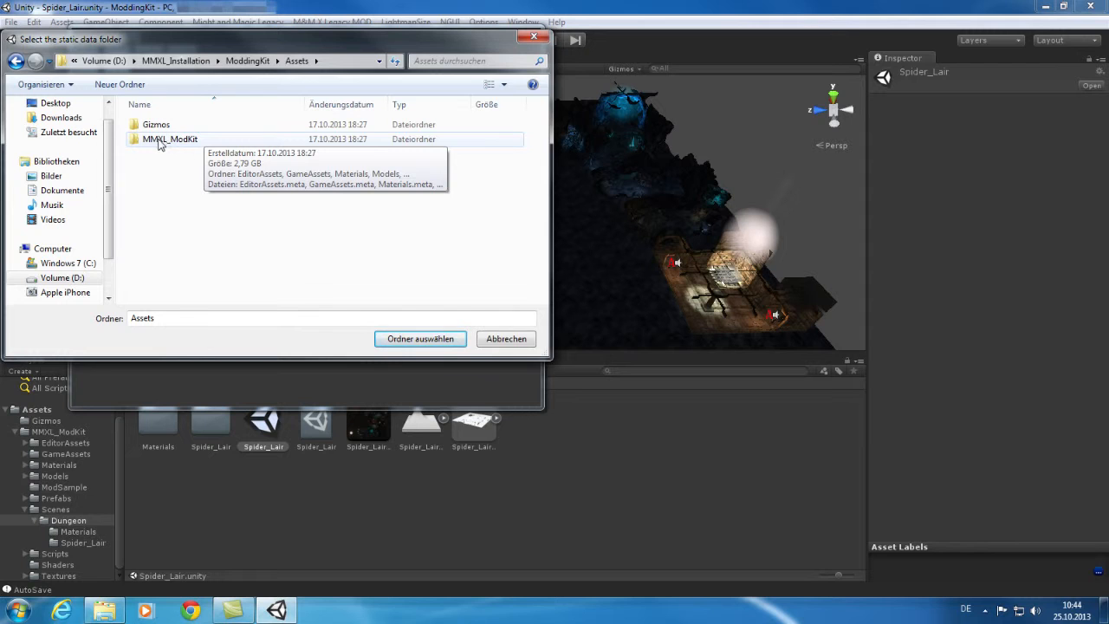
{"action": "double_click", "coordinate": [163, 142]}
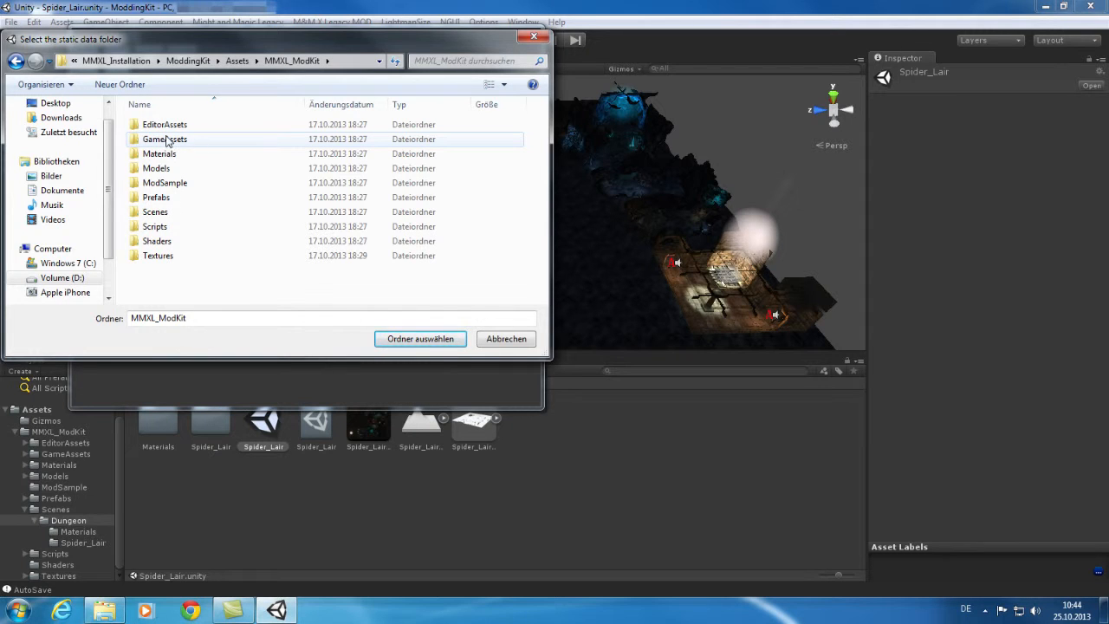
{"action": "double_click", "coordinate": [167, 141]}
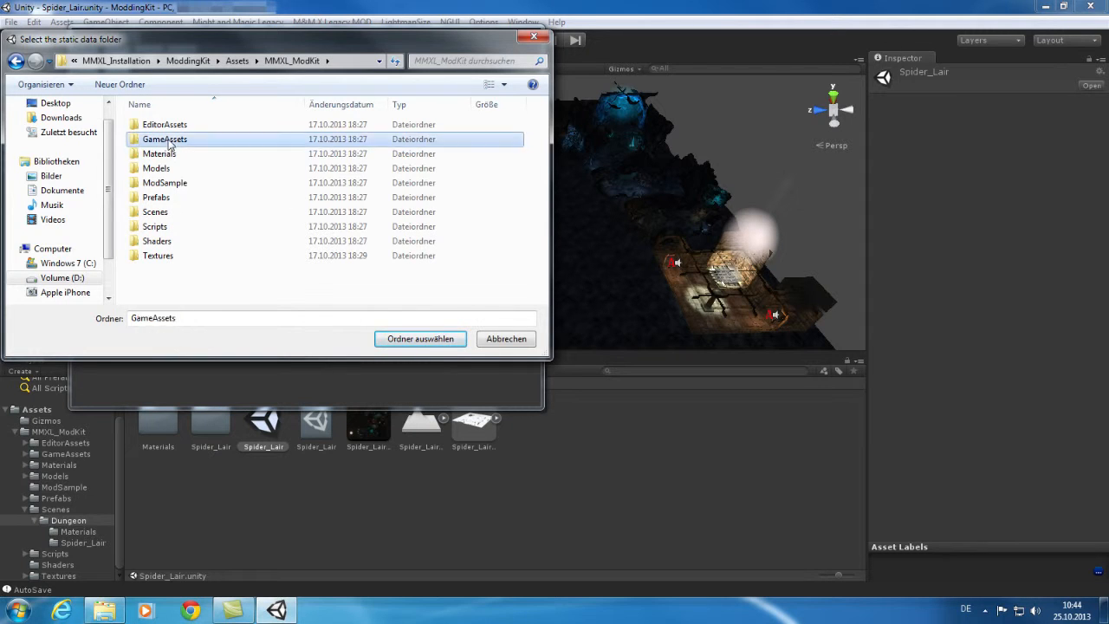
{"action": "left_click", "coordinate": [170, 126]}
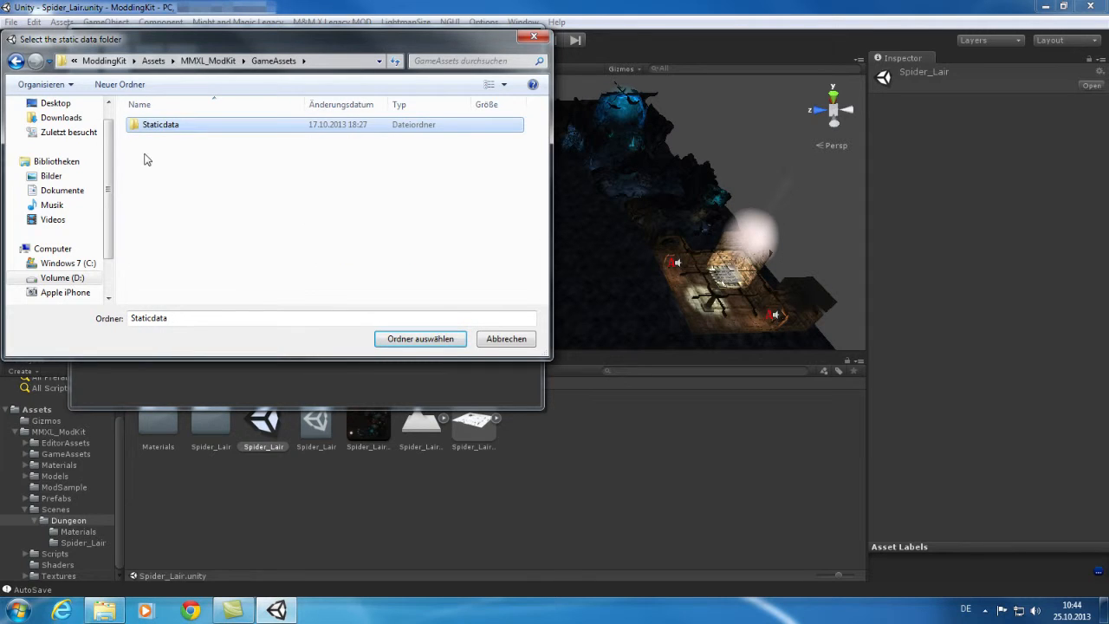
{"action": "left_click", "coordinate": [413, 340]}
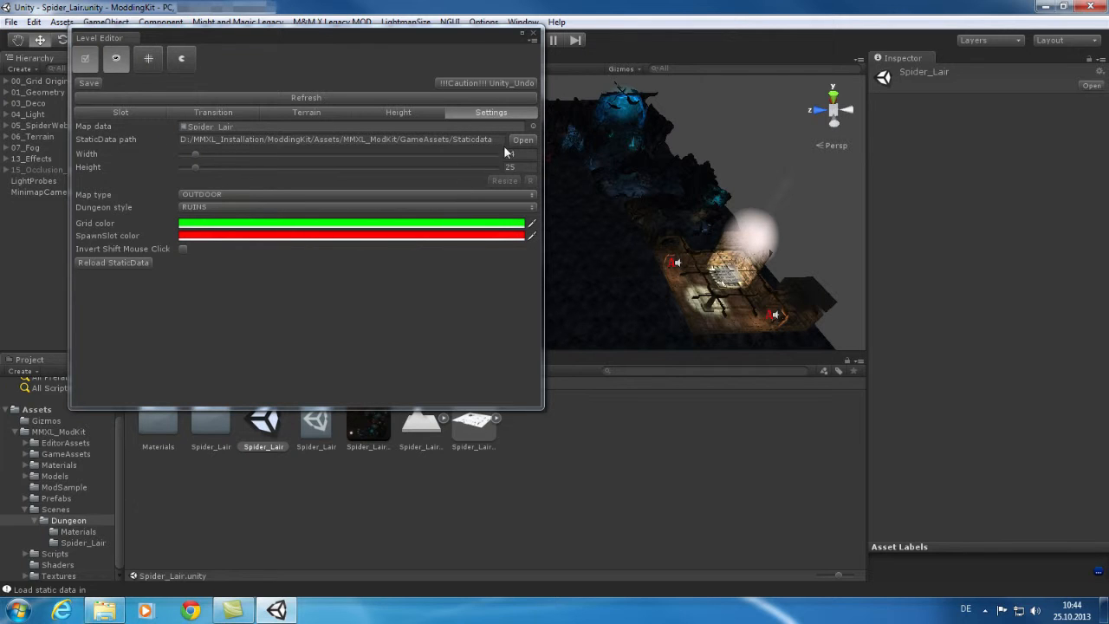
{"action": "left_click", "coordinate": [132, 112]}
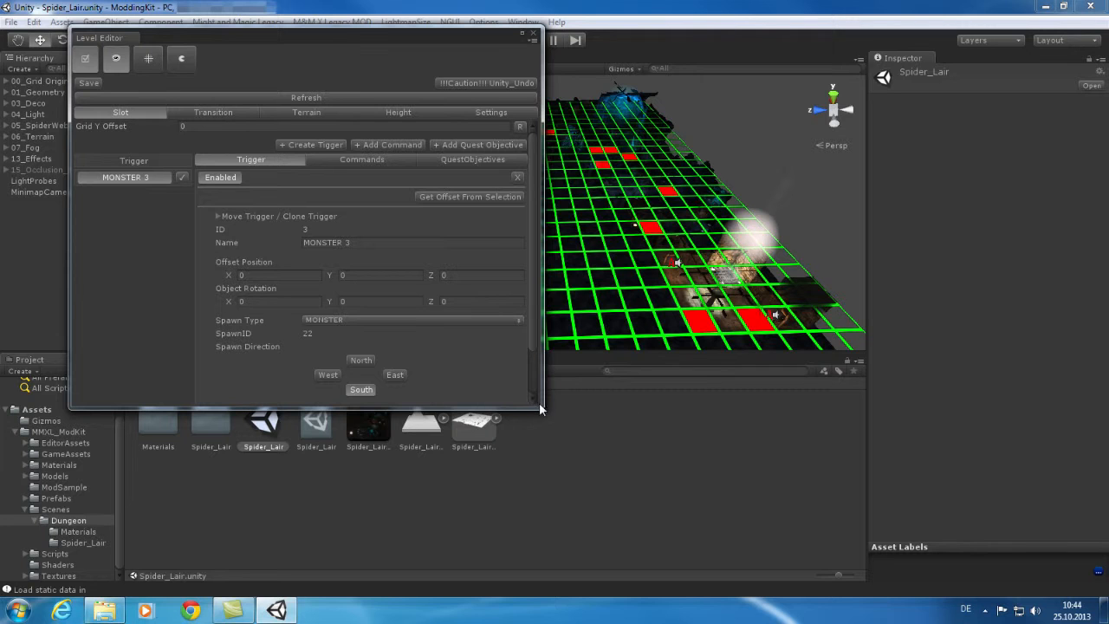
Enlarge the Level Editor and check the monster list, keeping 22_MONSTER_BRIGAND.
{"action": "left_click_drag", "start_coordinate": [539, 409], "coordinate": [541, 477]}
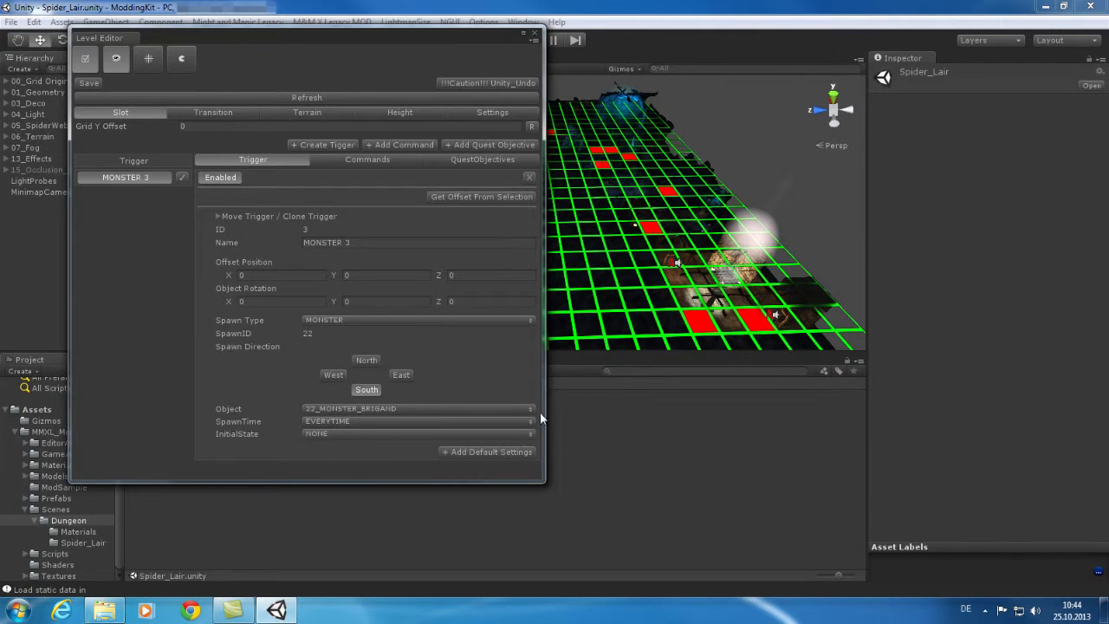
{"action": "left_click", "coordinate": [465, 409]}
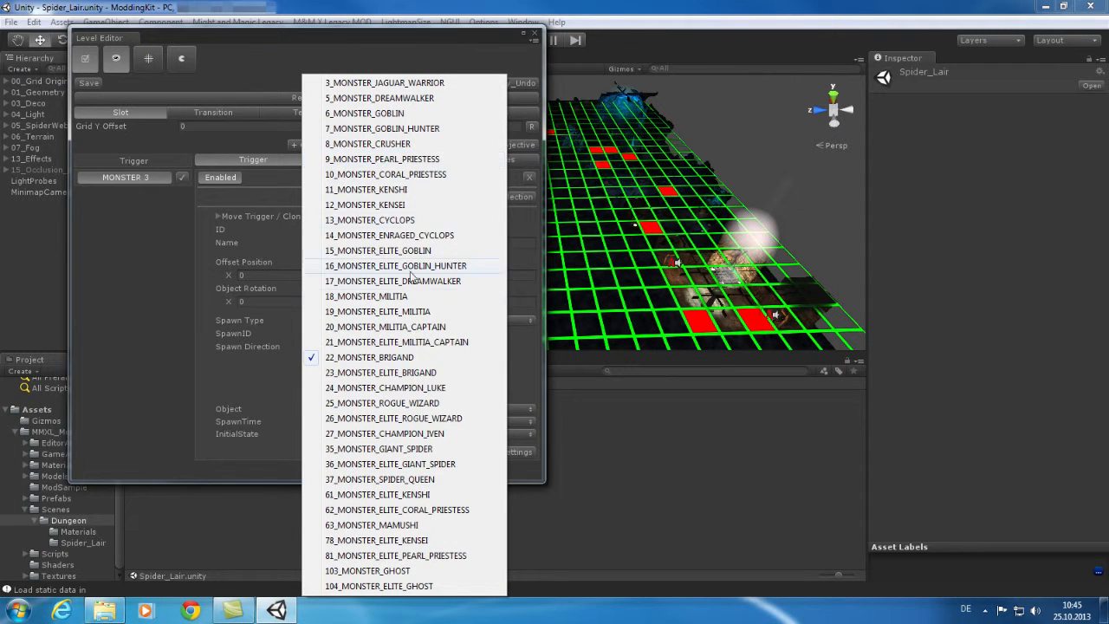
{"action": "left_click", "coordinate": [524, 391]}
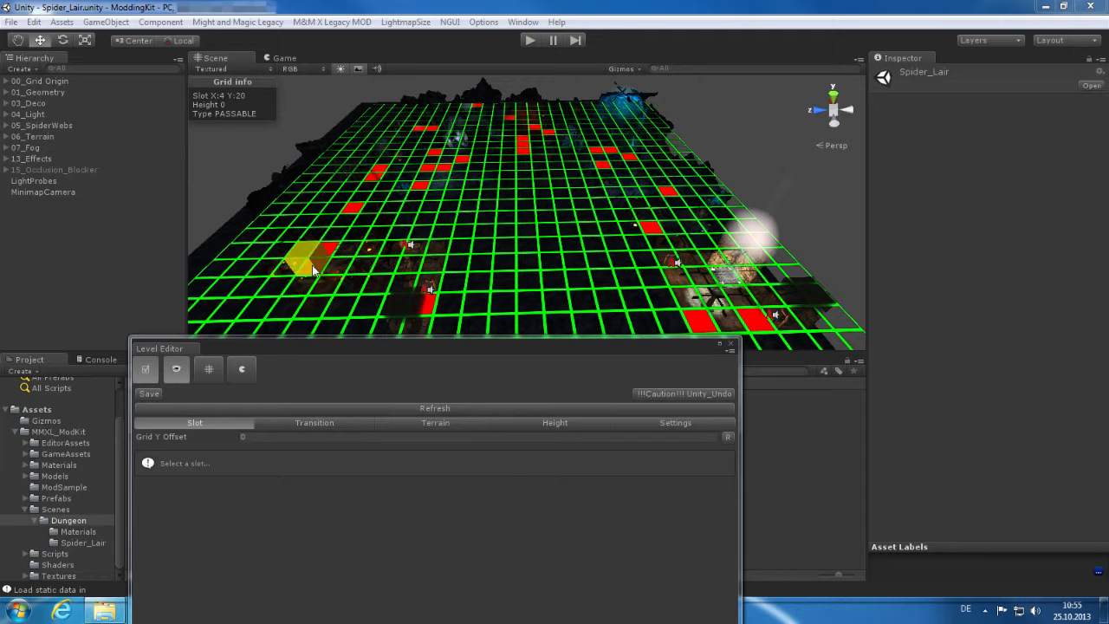
{"action": "left_click", "coordinate": [318, 271]}
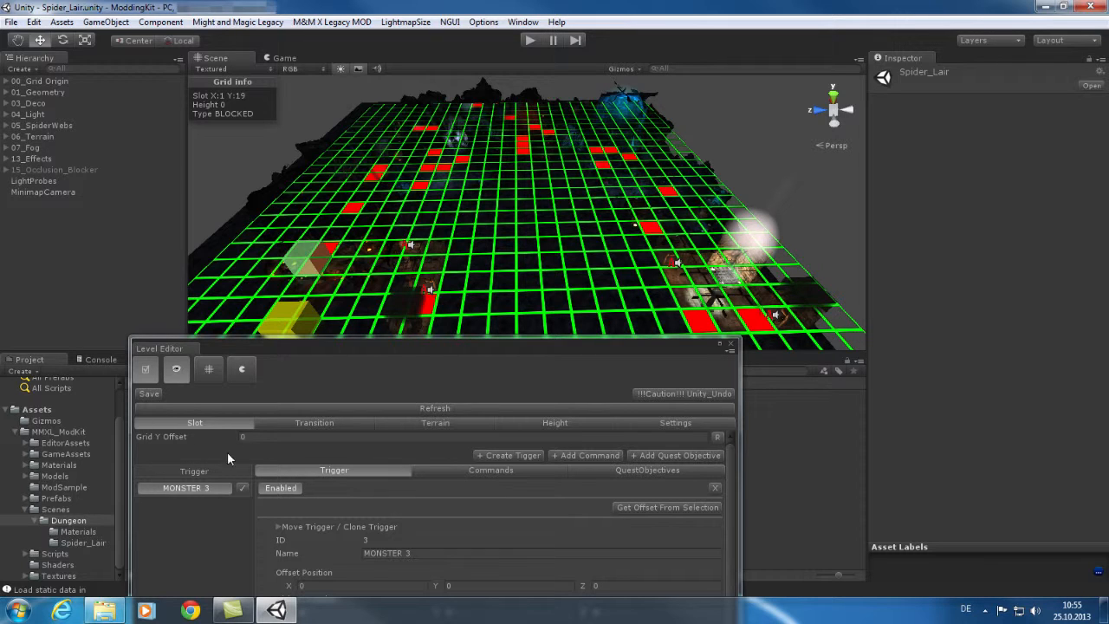
{"action": "left_click", "coordinate": [326, 421]}
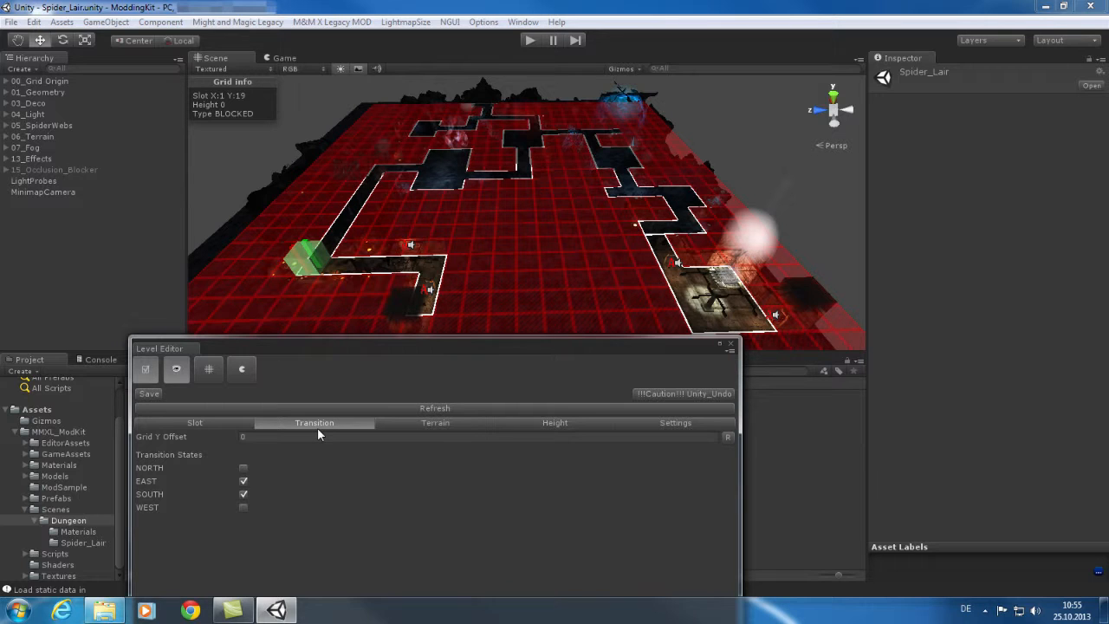
{"action": "left_click", "coordinate": [342, 274]}
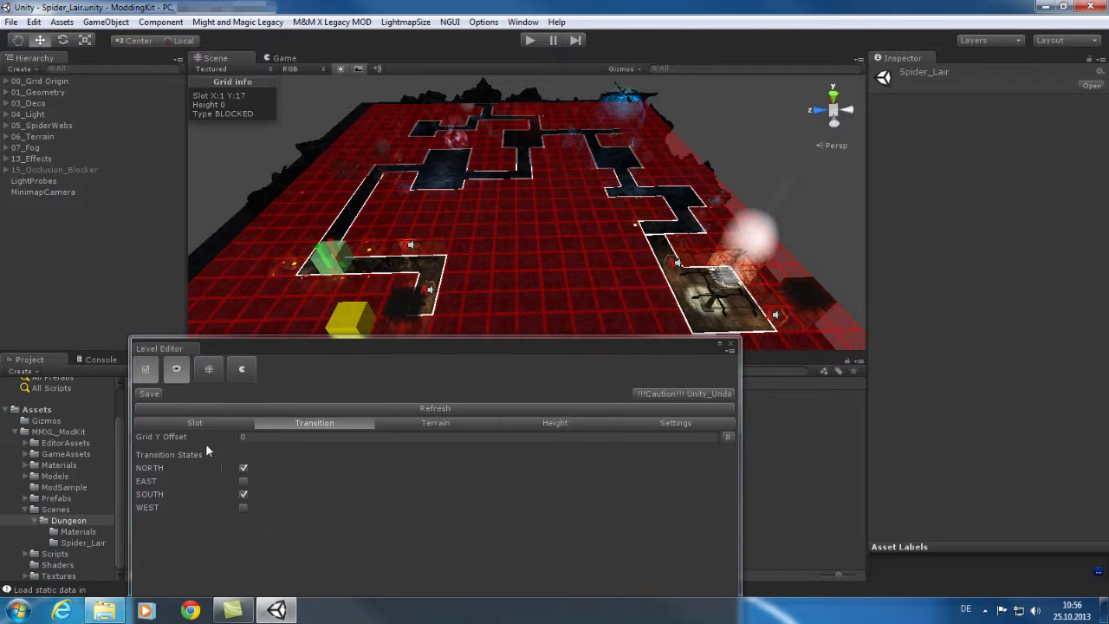
{"action": "left_click", "coordinate": [419, 172]}
{"action": "left_click", "coordinate": [443, 169]}
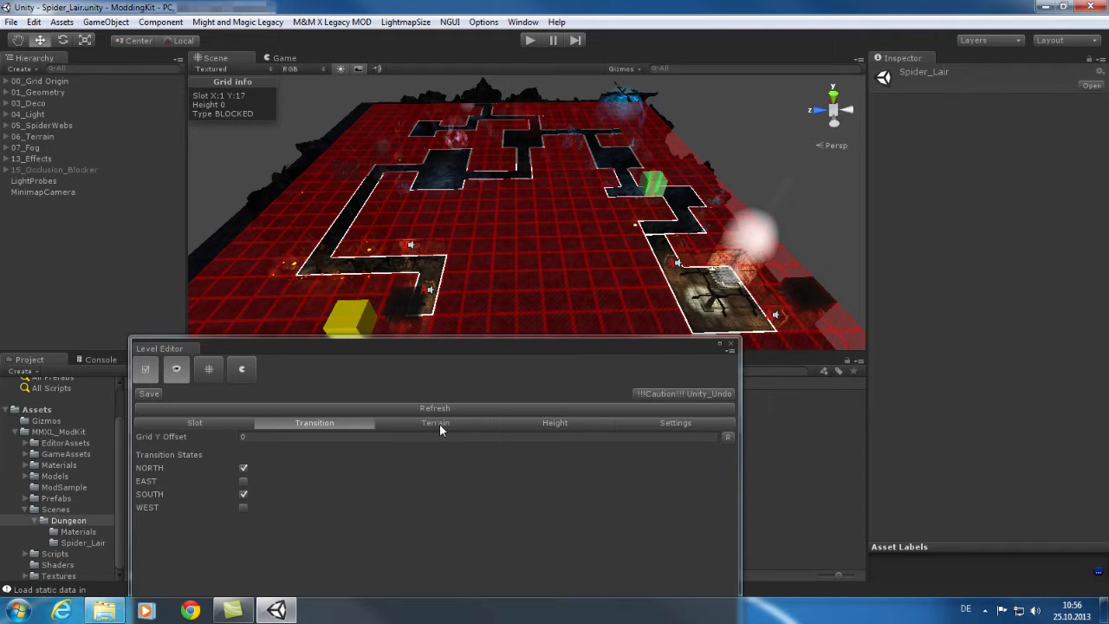
Review the Level Editor's Terrain, Height and Settings tabs.
{"action": "left_click", "coordinate": [440, 424]}
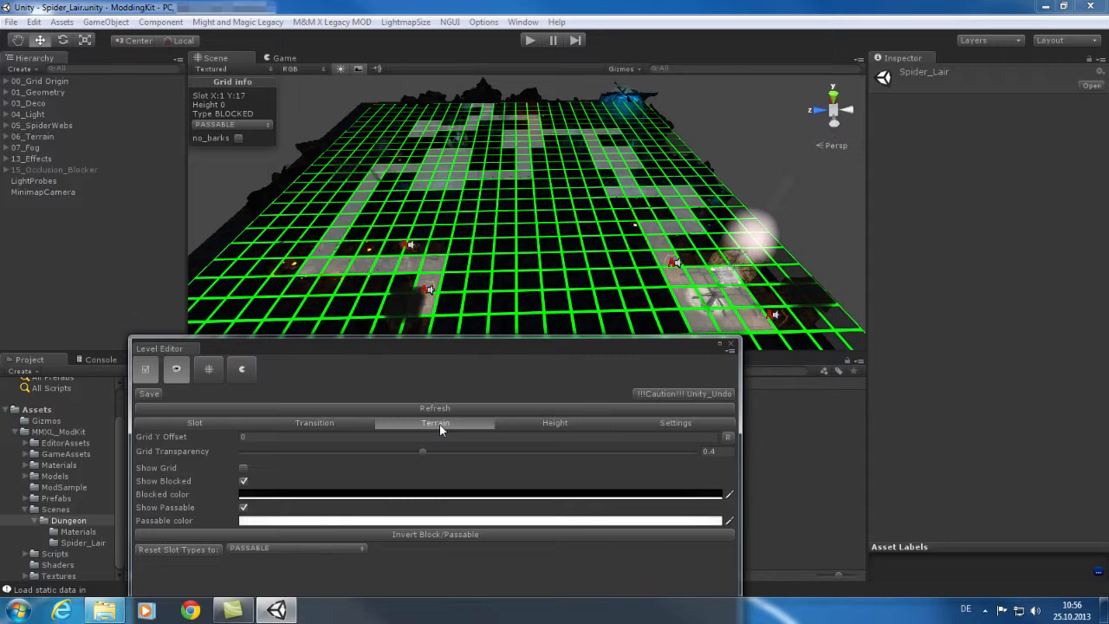
{"action": "left_click", "coordinate": [531, 427]}
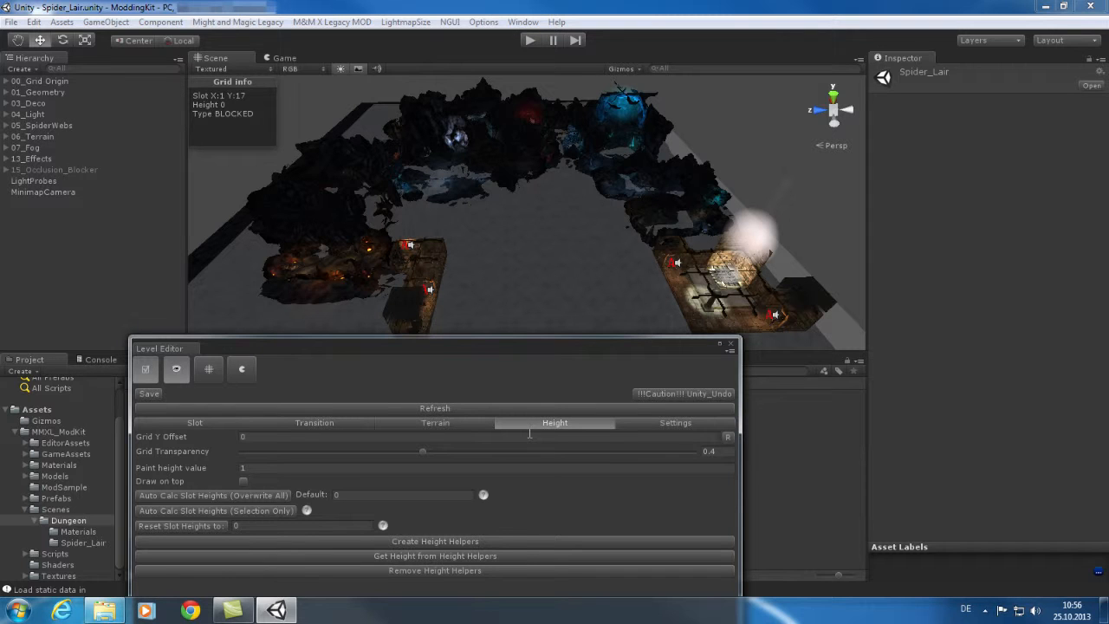
{"action": "left_click", "coordinate": [674, 425]}
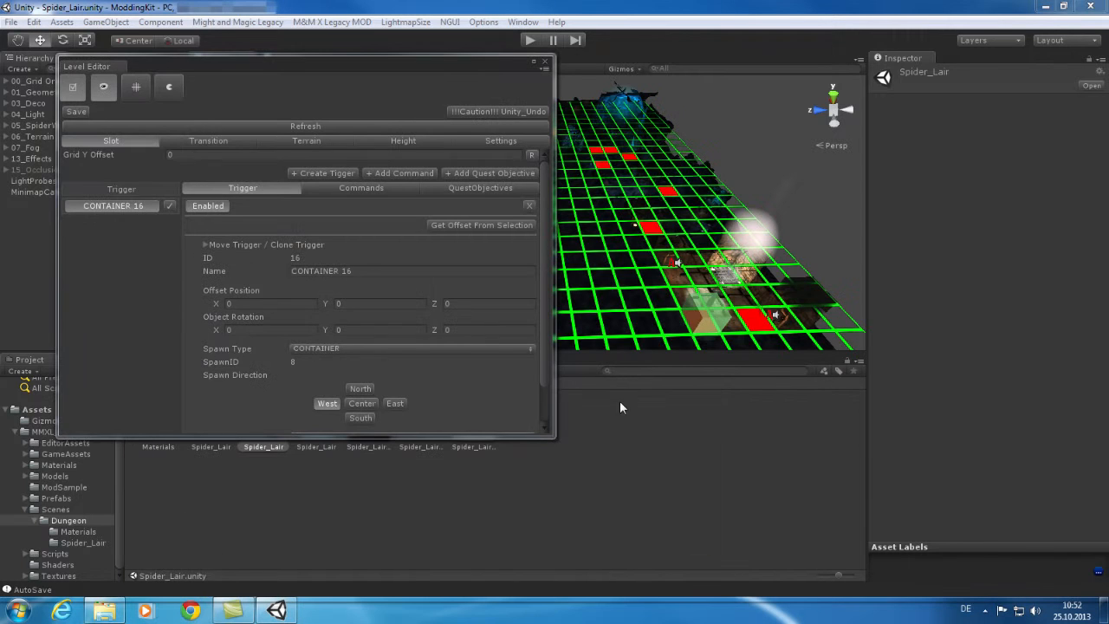
Check CONTAINER 16's spawn types, keeping CONTAINER, and show its commands in an enlarged editor.
{"action": "left_click", "coordinate": [403, 348]}
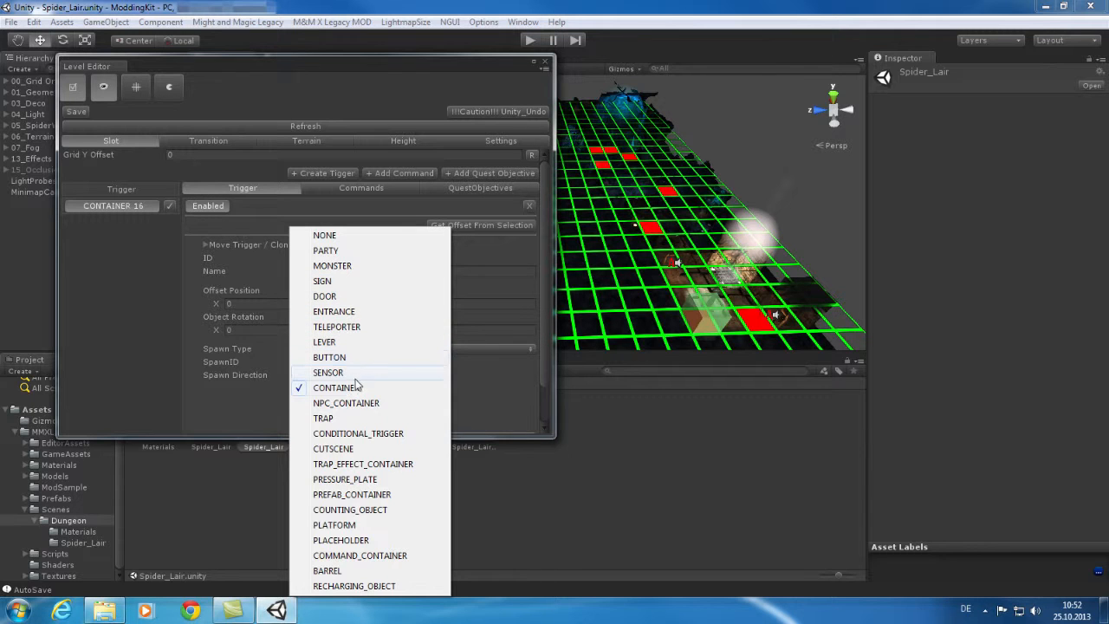
{"action": "left_click", "coordinate": [350, 205]}
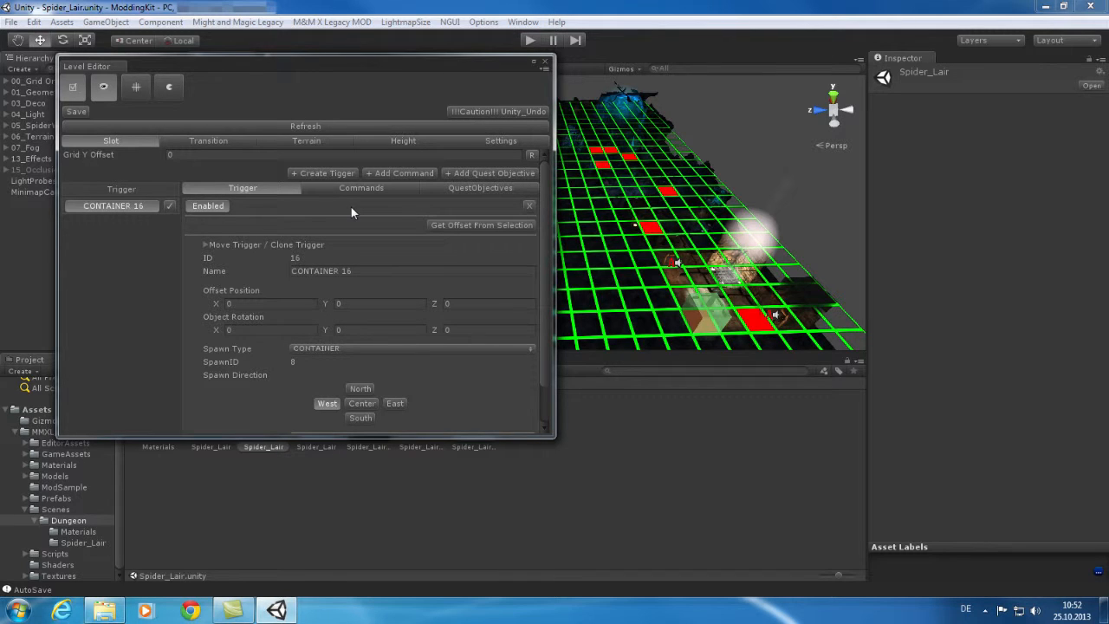
{"action": "left_click", "coordinate": [365, 190]}
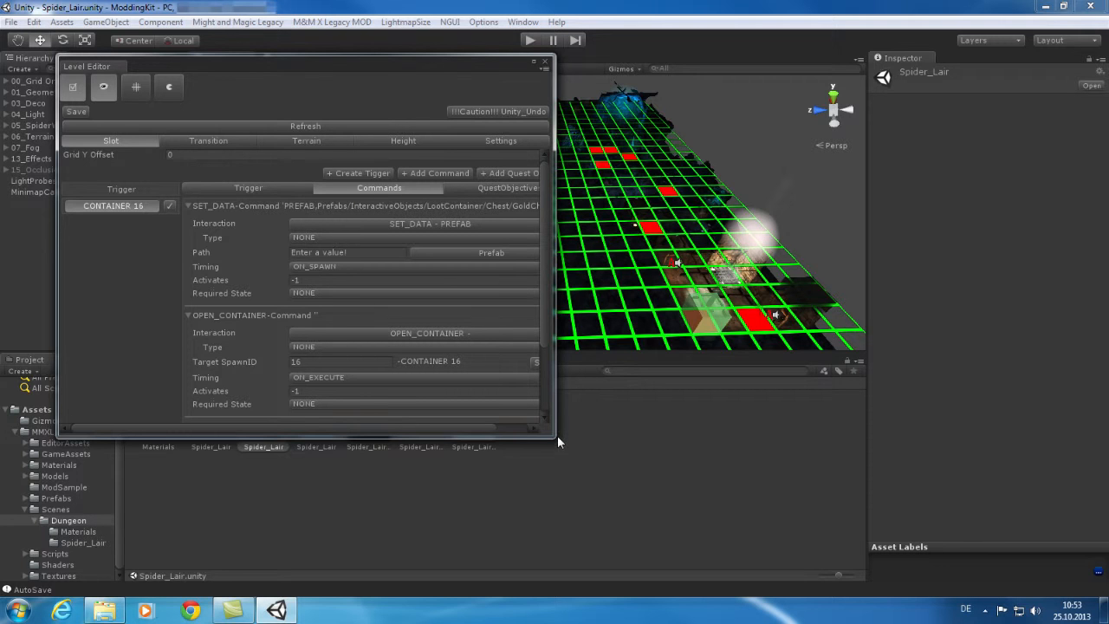
{"action": "left_click_drag", "start_coordinate": [555, 437], "coordinate": [666, 437]}
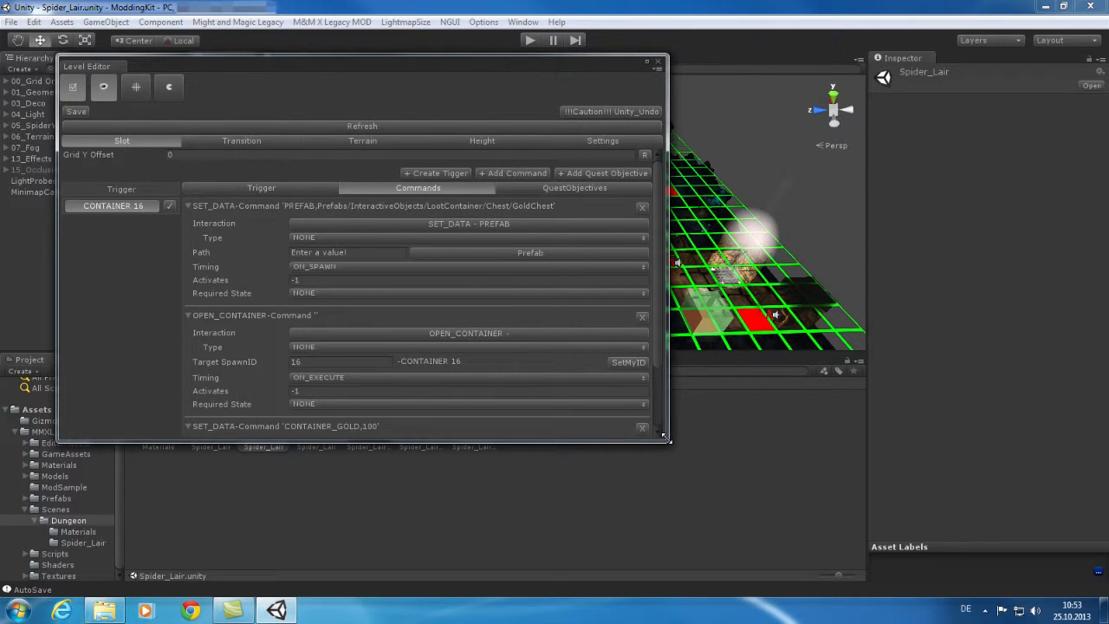
{"action": "left_click_drag", "start_coordinate": [655, 258], "coordinate": [663, 283]}
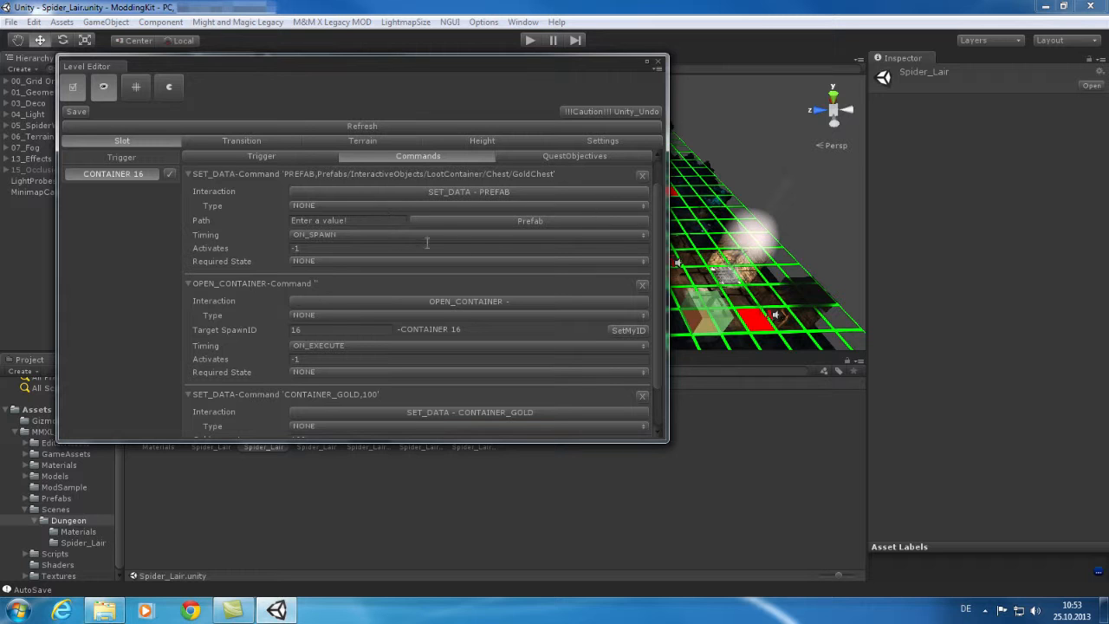
Browse the container prefab and interaction type options, then close the Level Editor.
{"action": "left_click", "coordinate": [545, 220]}
{"action": "mouse_move", "coordinate": [620, 239]}
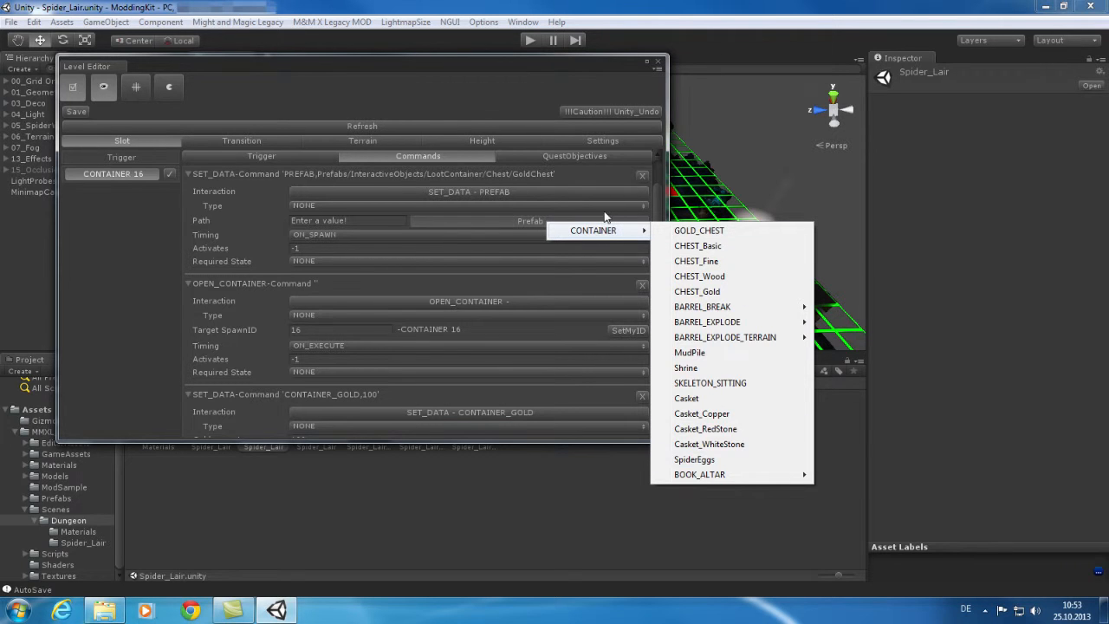
{"action": "left_click", "coordinate": [534, 223]}
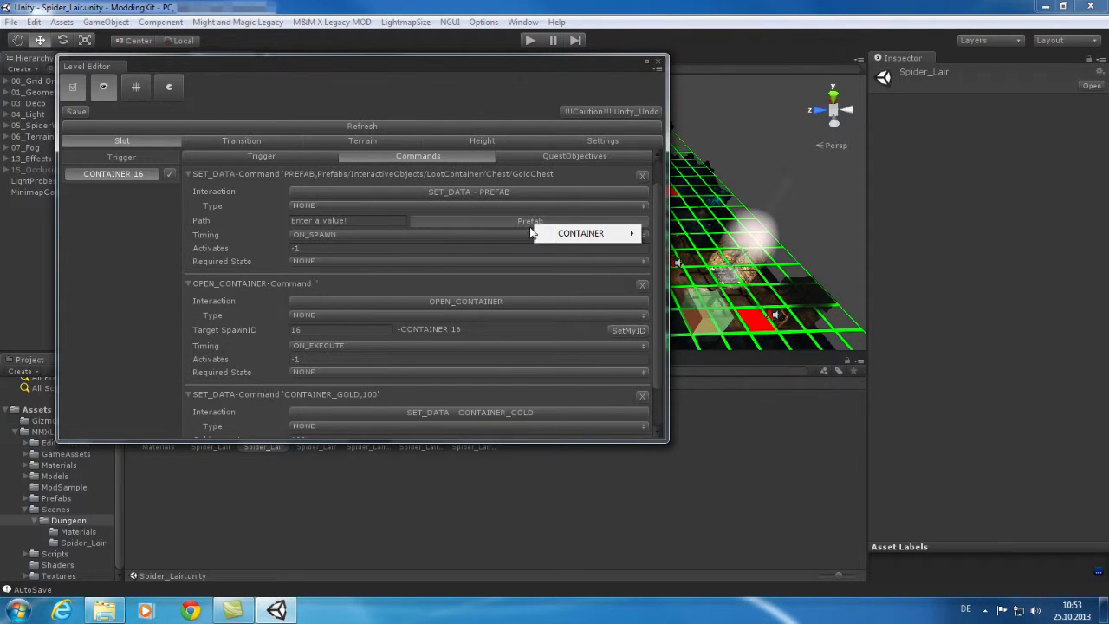
{"action": "left_click", "coordinate": [473, 334]}
{"action": "left_click_drag", "start_coordinate": [659, 310], "coordinate": [662, 363]}
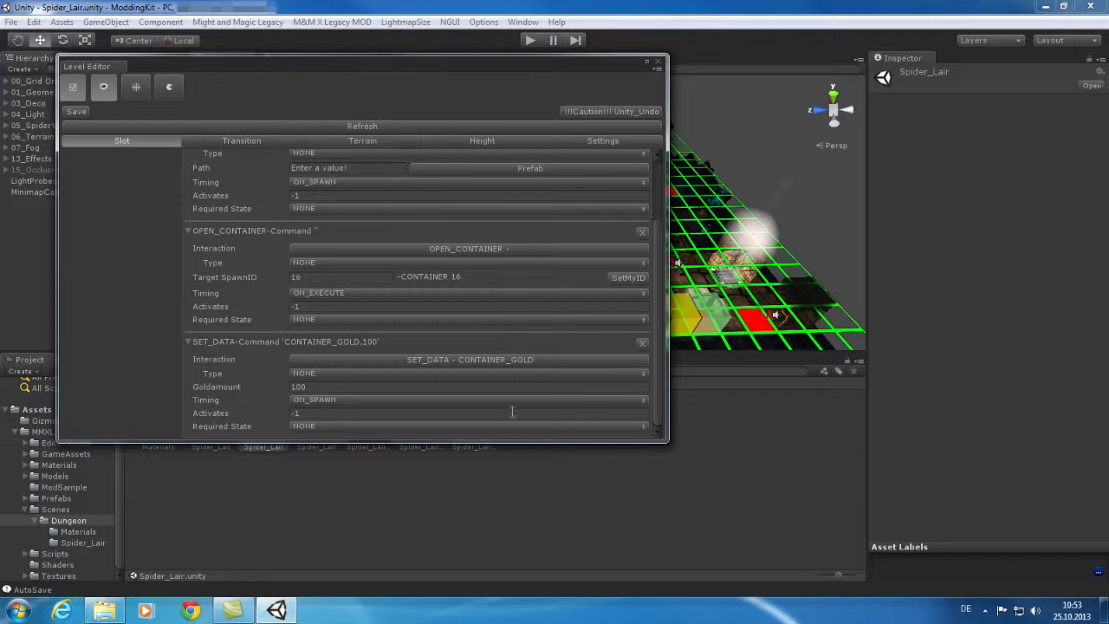
{"action": "left_click", "coordinate": [489, 360]}
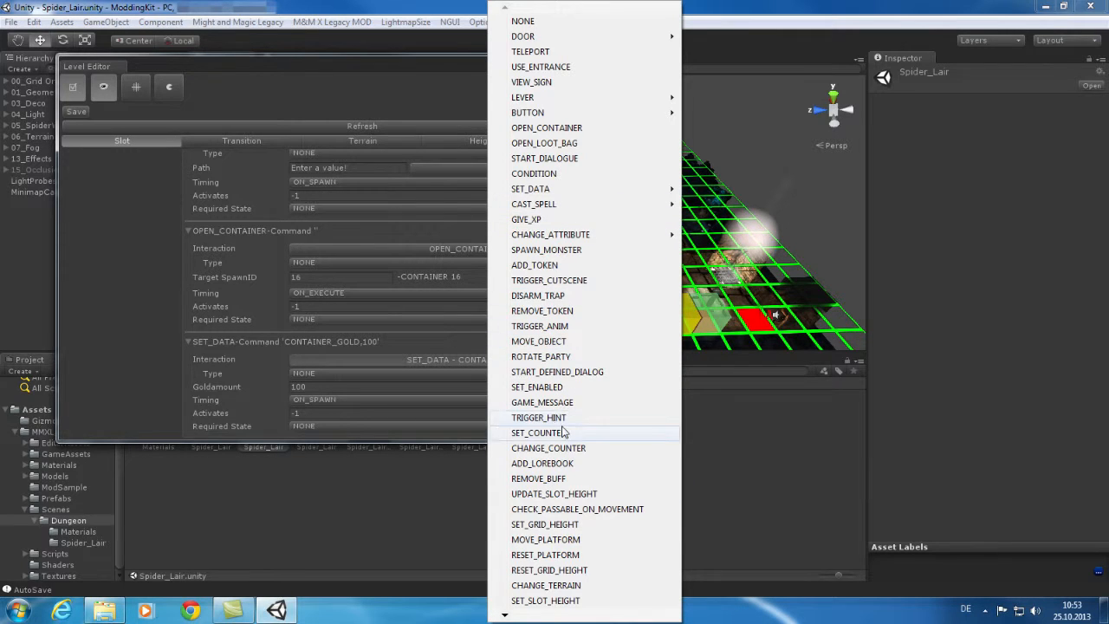
{"action": "mouse_move", "coordinate": [508, 618]}
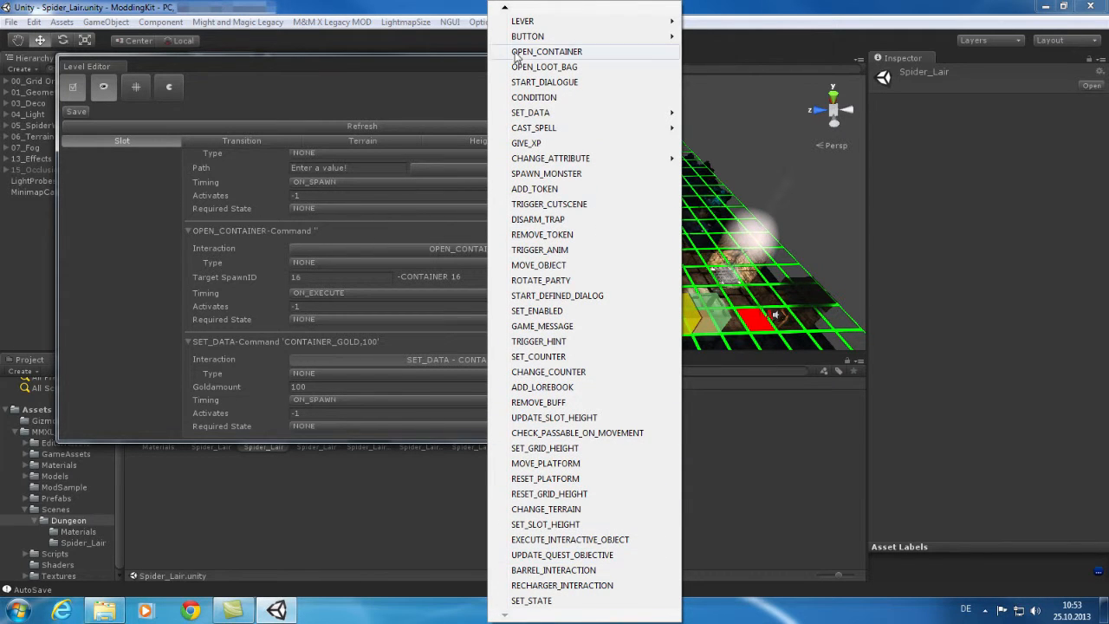
{"action": "mouse_move", "coordinate": [504, 9]}
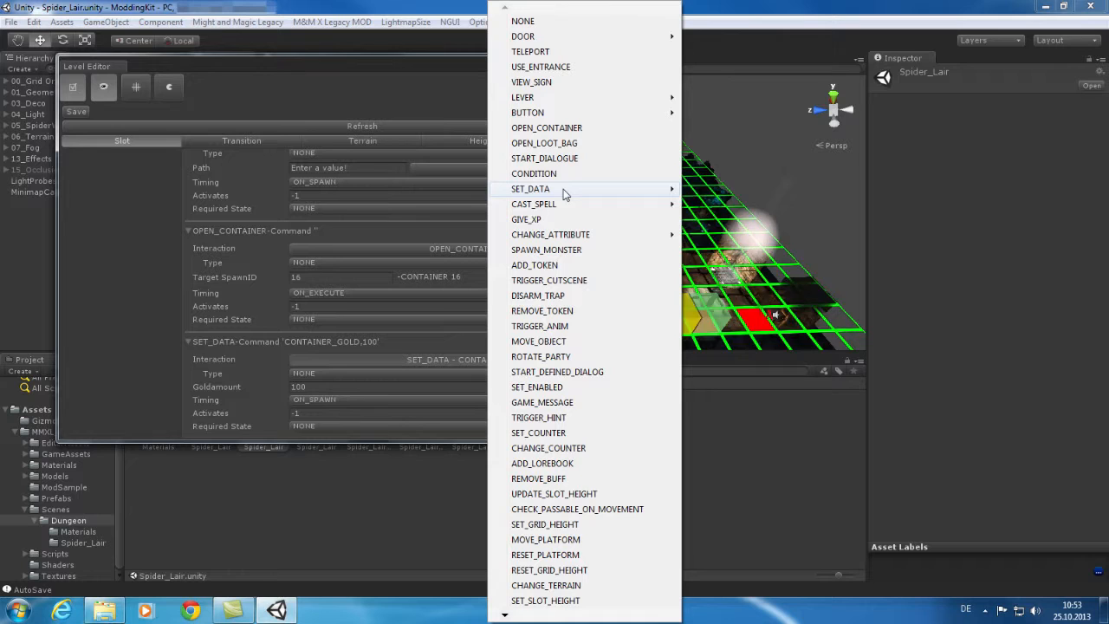
{"action": "mouse_move", "coordinate": [563, 192]}
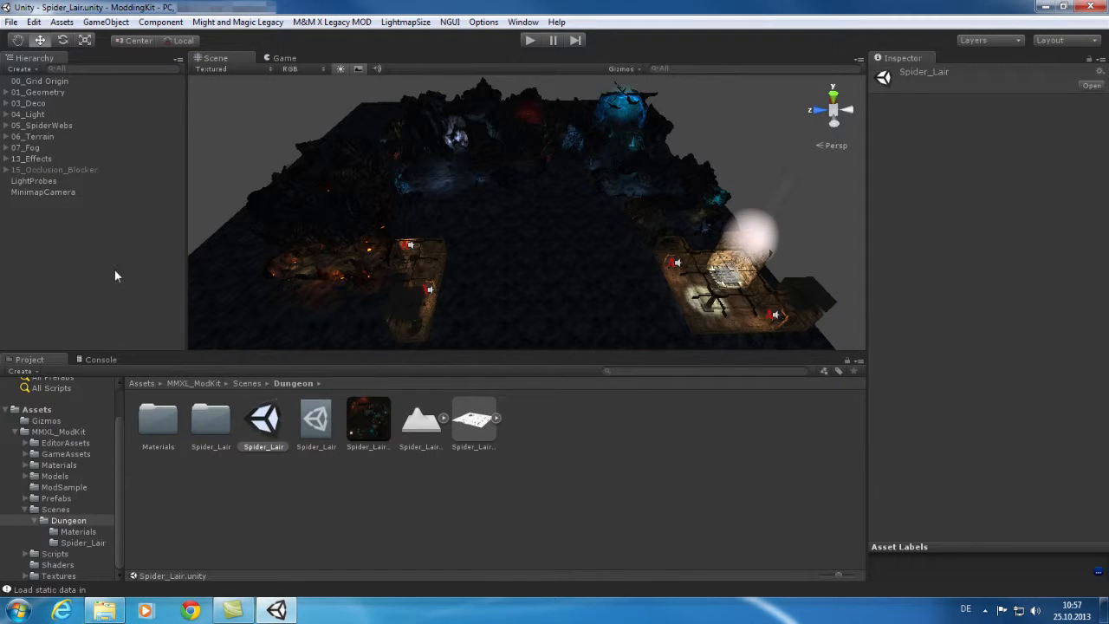
Collapse Scenes and show ModSample's ModInfo (MMXL Sample Mod, version 1.0) in the Inspector.
{"action": "left_click", "coordinate": [116, 432]}
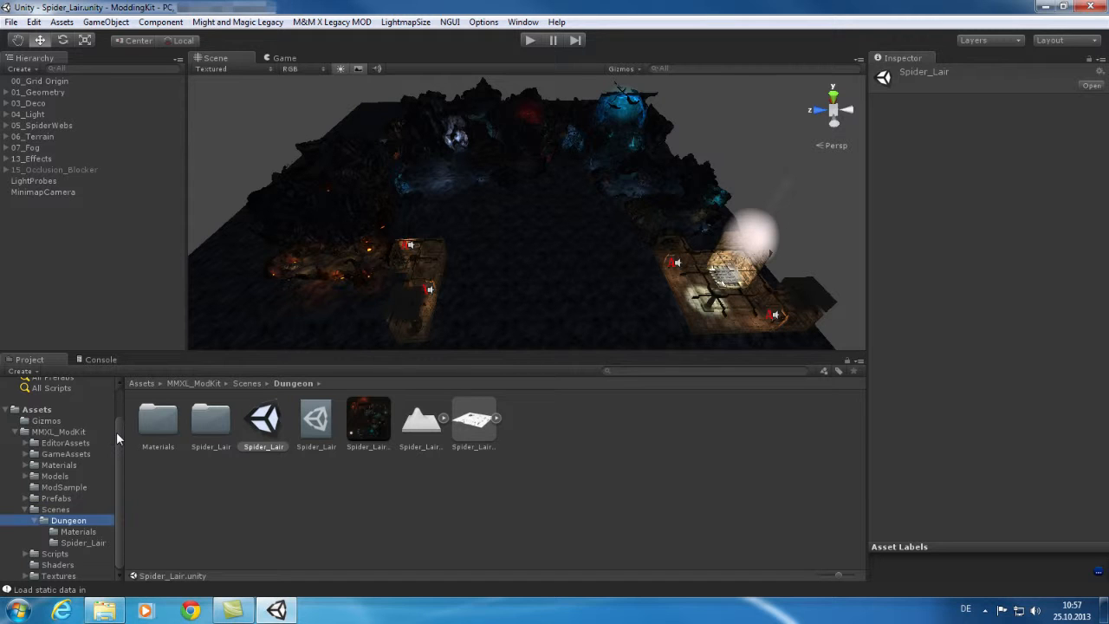
{"action": "left_click", "coordinate": [25, 510]}
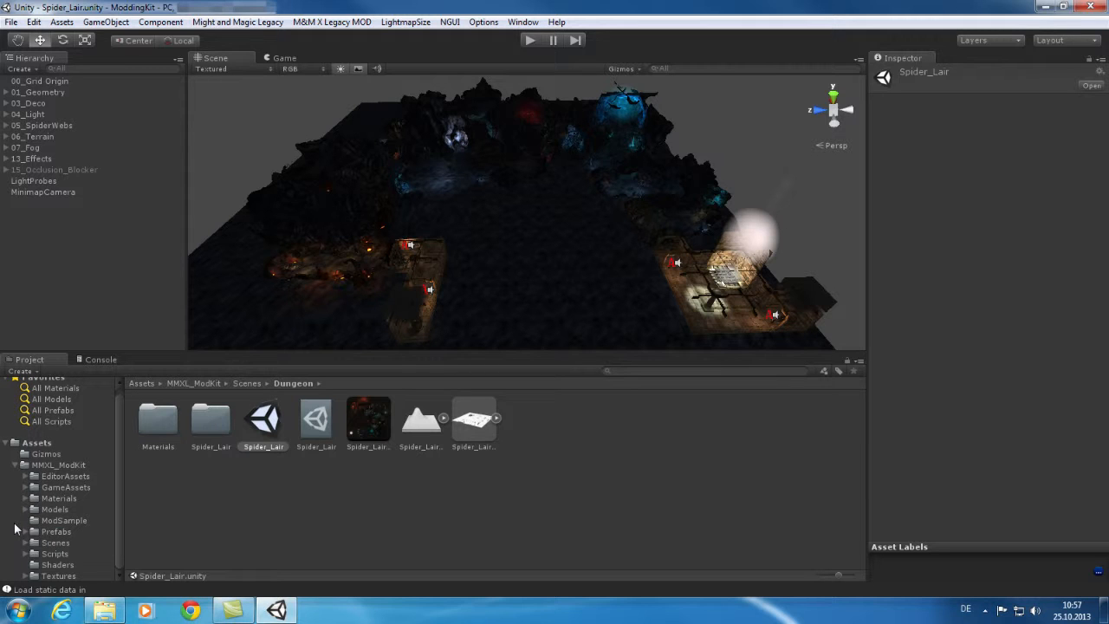
{"action": "left_click", "coordinate": [64, 521]}
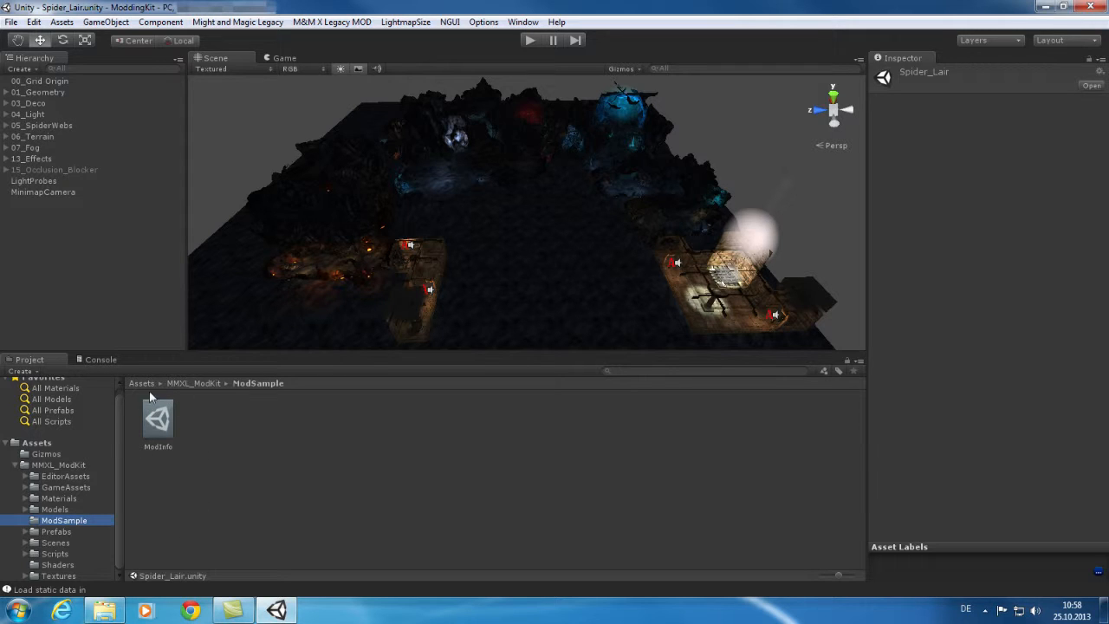
{"action": "left_click", "coordinate": [157, 422]}
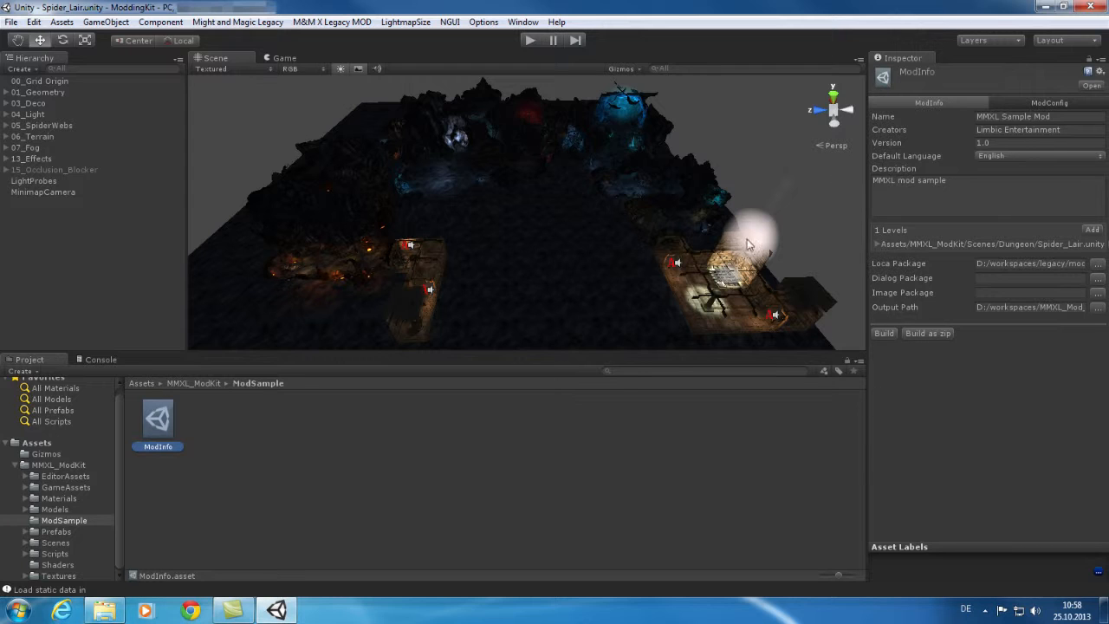
Widen the Inspector and check the Default Language (English) and Description fields.
{"action": "left_click_drag", "start_coordinate": [865, 184], "coordinate": [803, 184]}
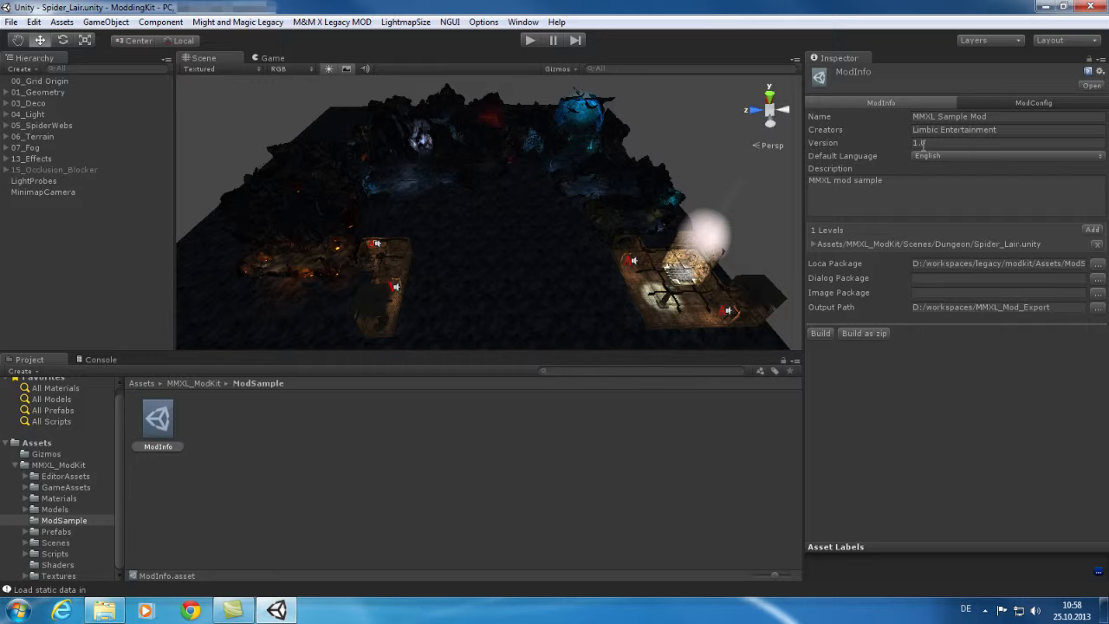
{"action": "left_click", "coordinate": [952, 156]}
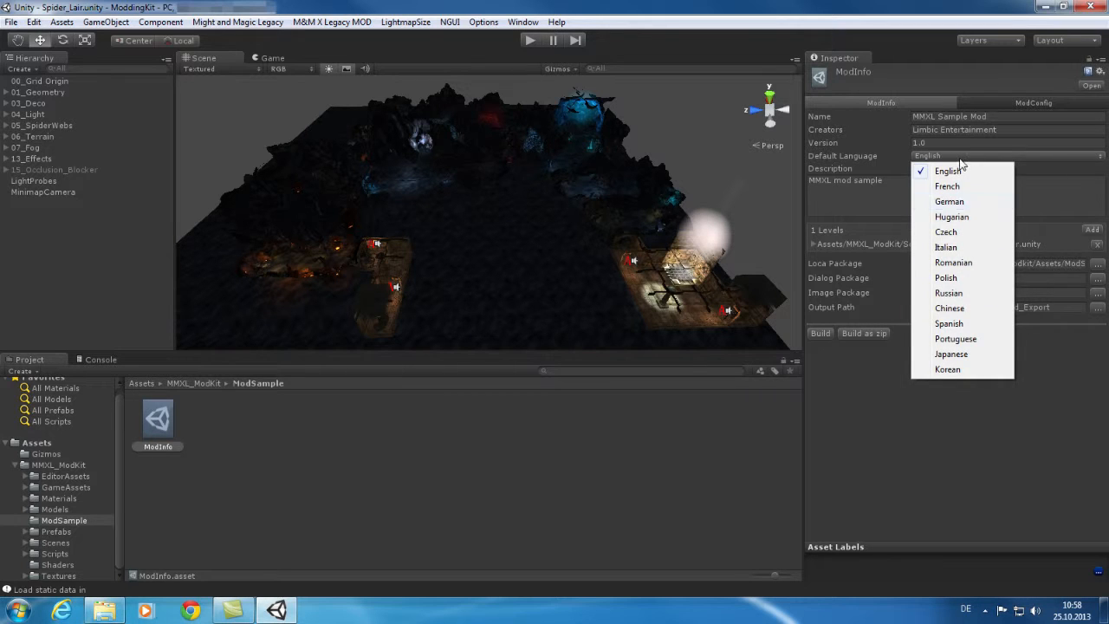
{"action": "left_click", "coordinate": [1057, 165]}
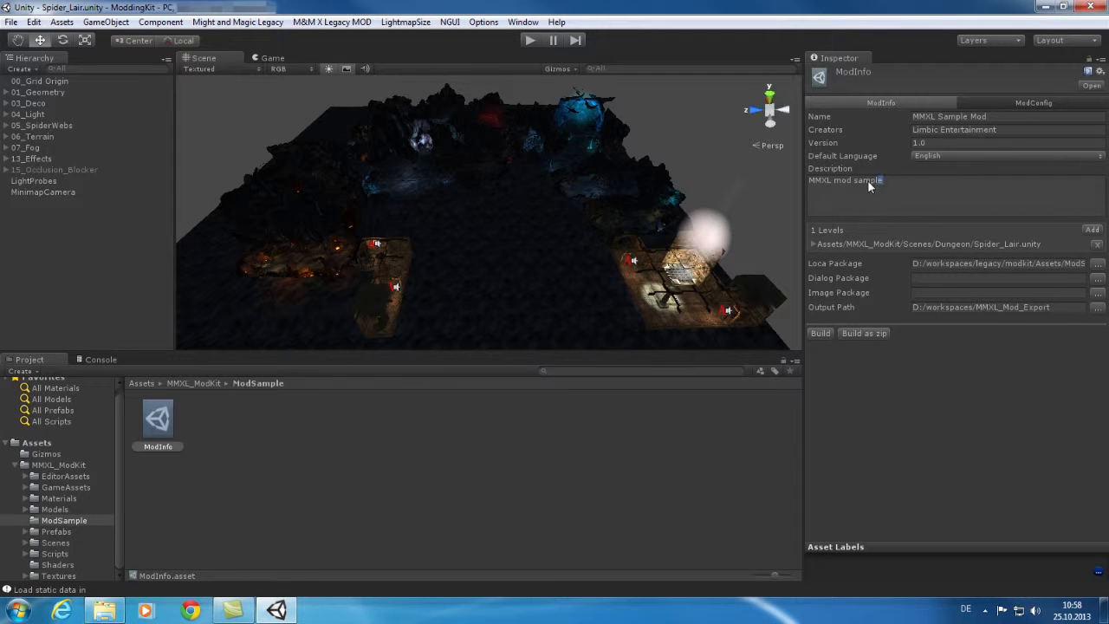
{"action": "left_click_drag", "start_coordinate": [869, 185], "coordinate": [801, 179]}
{"action": "left_click", "coordinate": [931, 198]}
Clear the Loca Package path and show the mod's game configuration values.
{"action": "left_click", "coordinate": [1080, 266]}
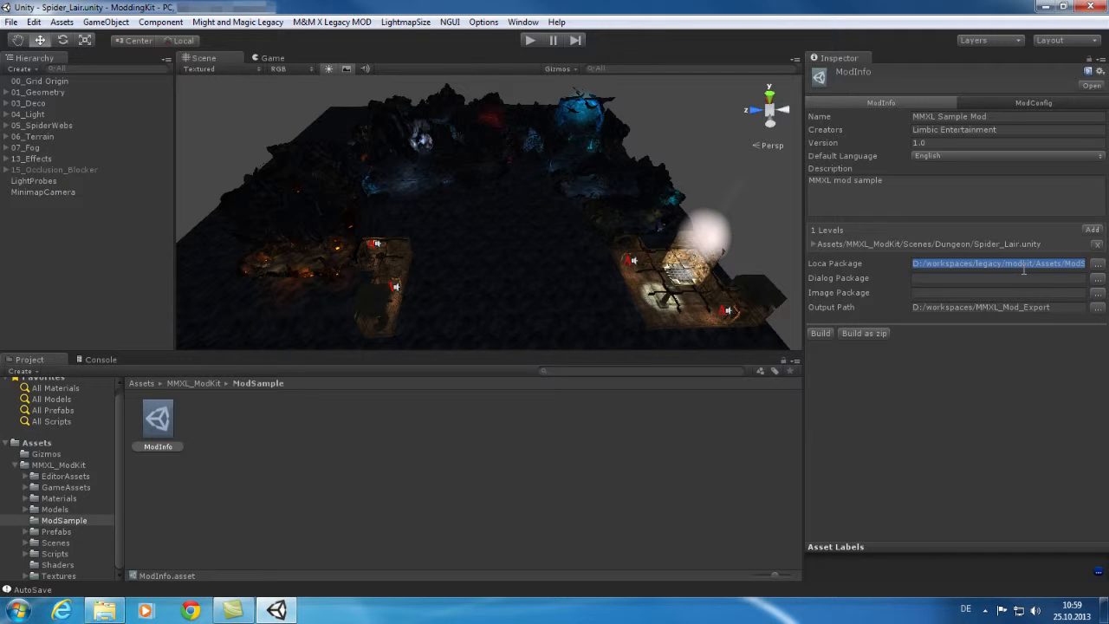
{"action": "key", "text": "BackSpace"}
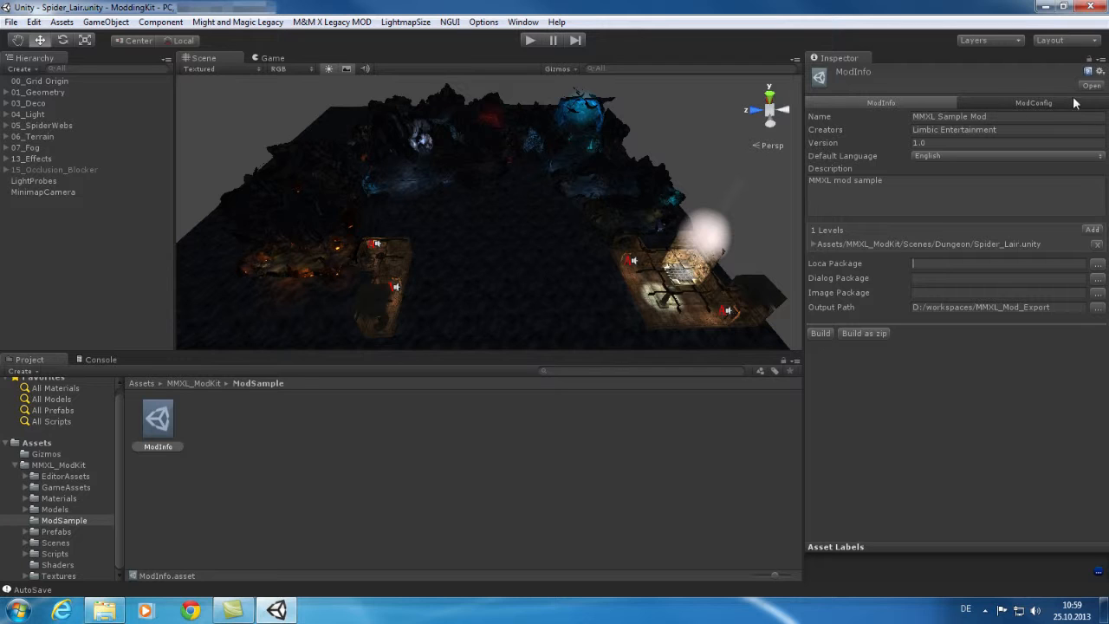
{"action": "left_click", "coordinate": [1035, 102]}
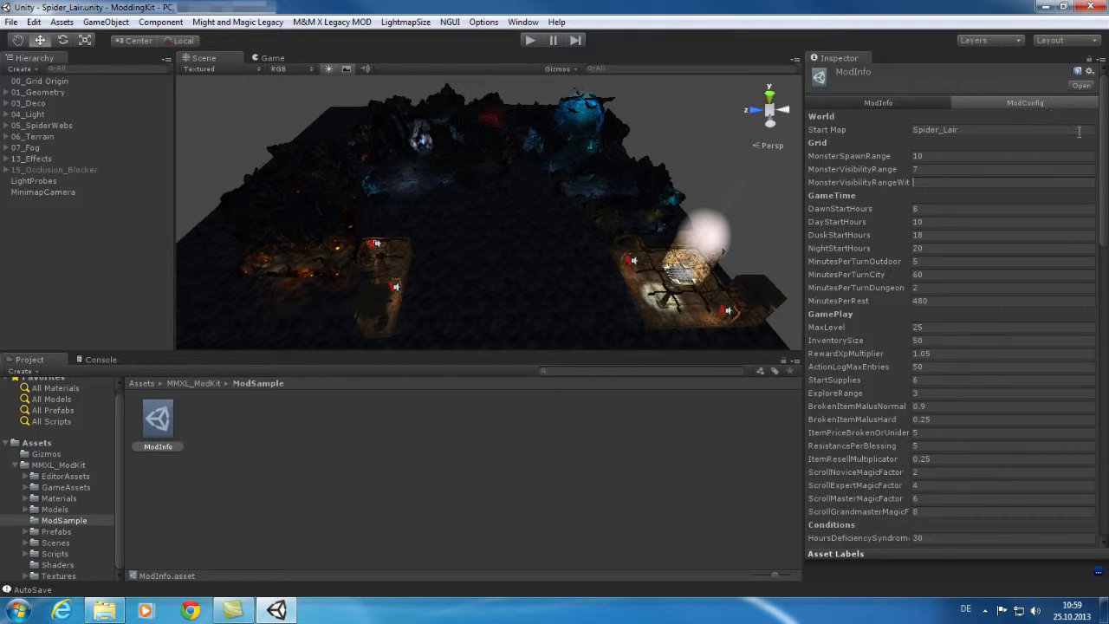
Enter 9 as the last Grid MonsterVisibilityRangeWit value in ModConfig and commit it.
{"action": "scroll", "coordinate": [1104, 122], "scroll_direction": "down", "scroll_amount": 10}
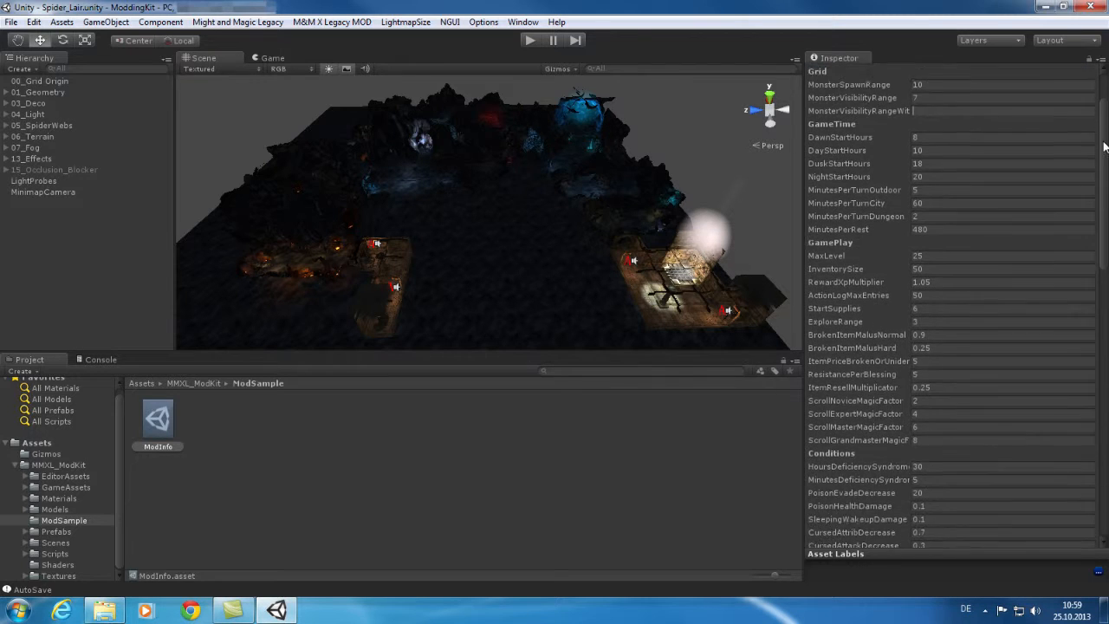
{"action": "scroll", "coordinate": [1105, 357], "scroll_direction": "down", "scroll_amount": 10}
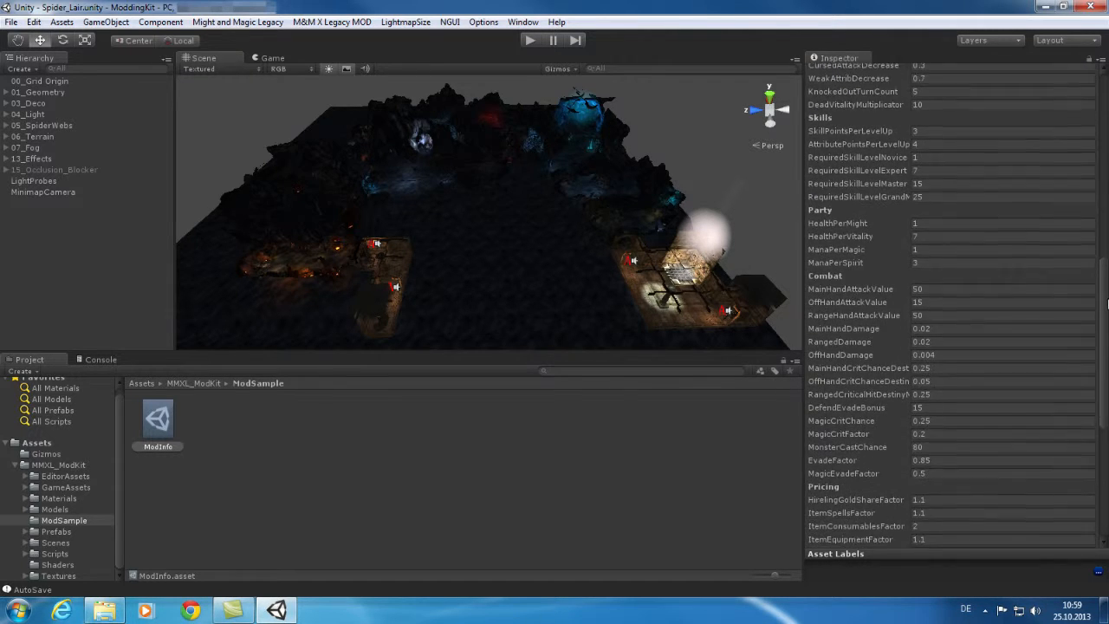
{"action": "left_click_drag", "start_coordinate": [1105, 357], "coordinate": [1105, 419]}
{"action": "scroll", "coordinate": [951, 303], "scroll_direction": "up", "scroll_amount": 9}
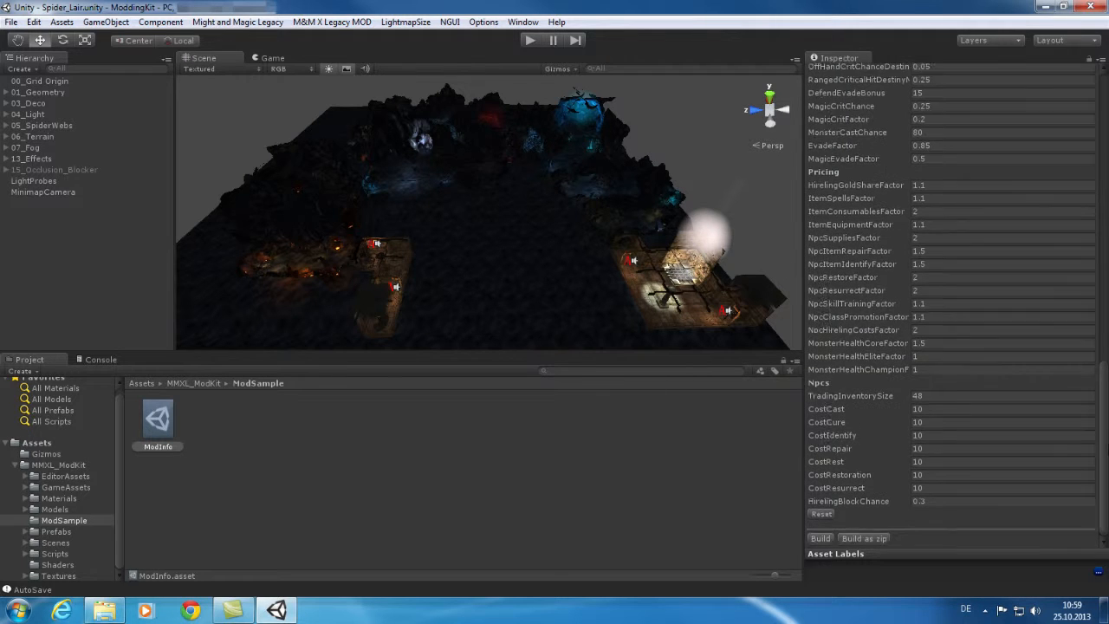
{"action": "scroll", "coordinate": [951, 303], "scroll_direction": "up", "scroll_amount": 20}
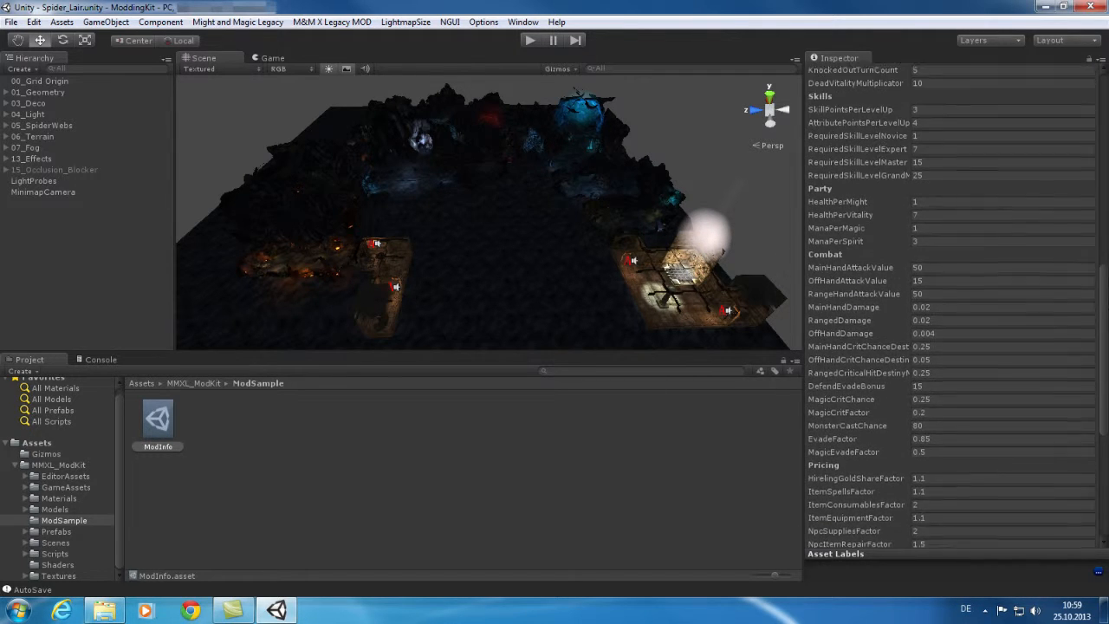
{"action": "scroll", "coordinate": [951, 303], "scroll_direction": "up", "scroll_amount": 4}
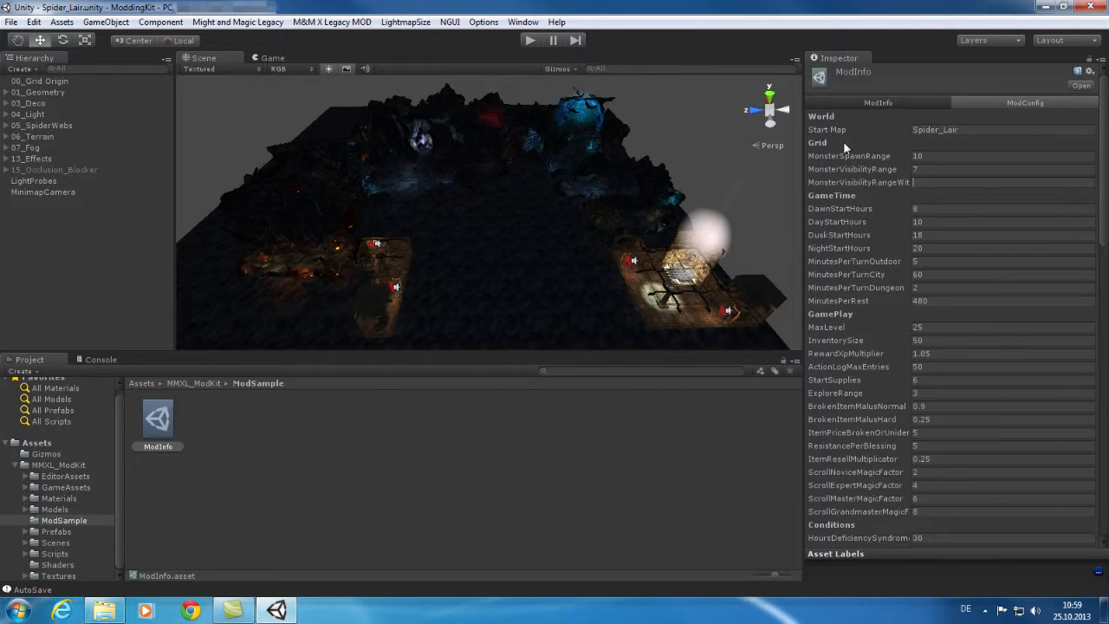
{"action": "left_click", "coordinate": [980, 129]}
Set the ModInfo Output Path to ModExport and build the MMXL Sample Mod.
{"action": "left_click", "coordinate": [888, 102]}
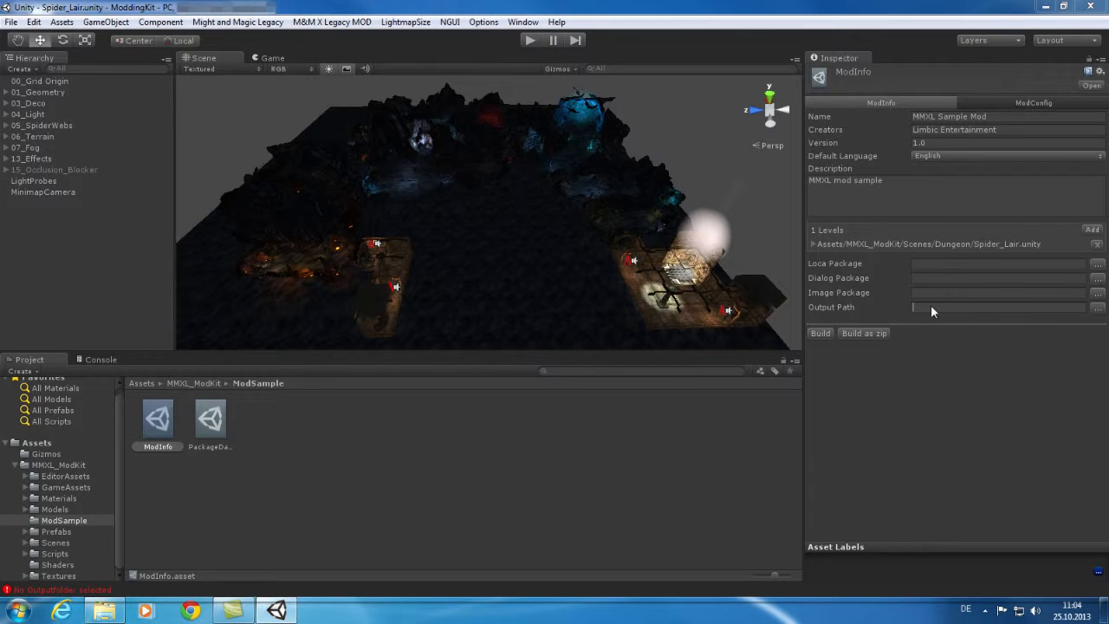
{"action": "type", "text": "M"}
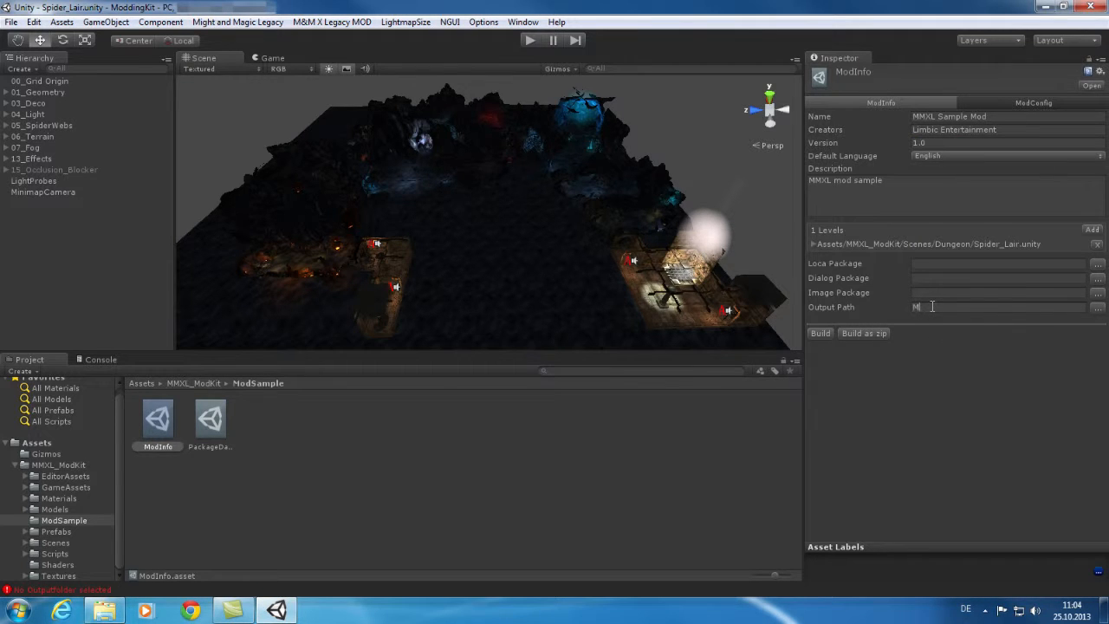
{"action": "type", "text": "odExport"}
{"action": "left_click", "coordinate": [820, 333]}
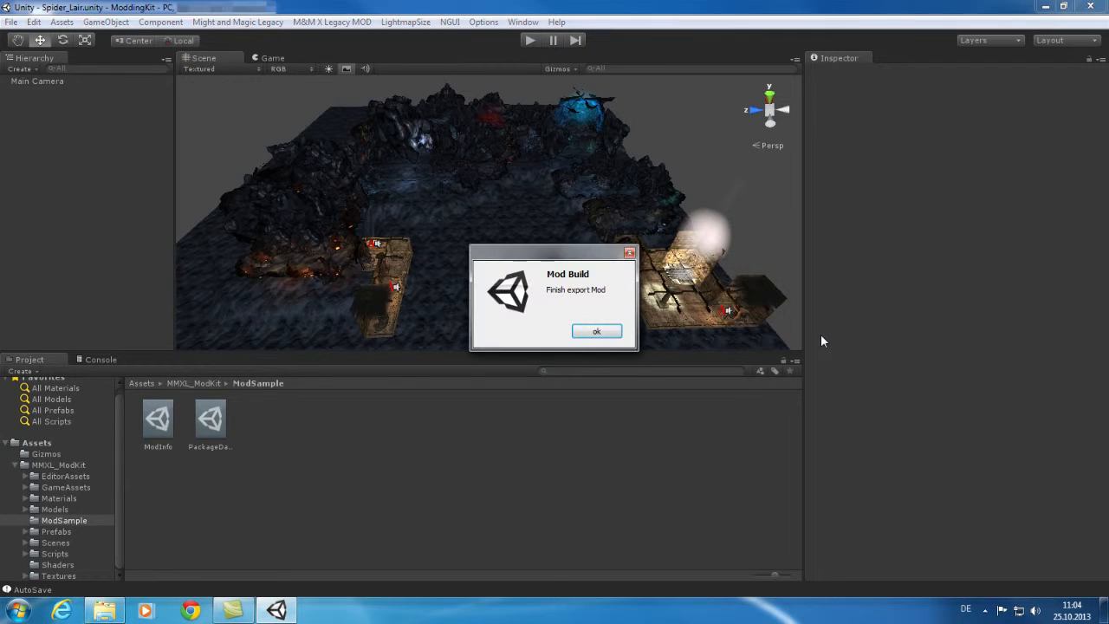
Dismiss the export message and browse ModdingKit > ModExport to inspect the MMXL Sample Mod folder.
{"action": "left_click", "coordinate": [597, 333]}
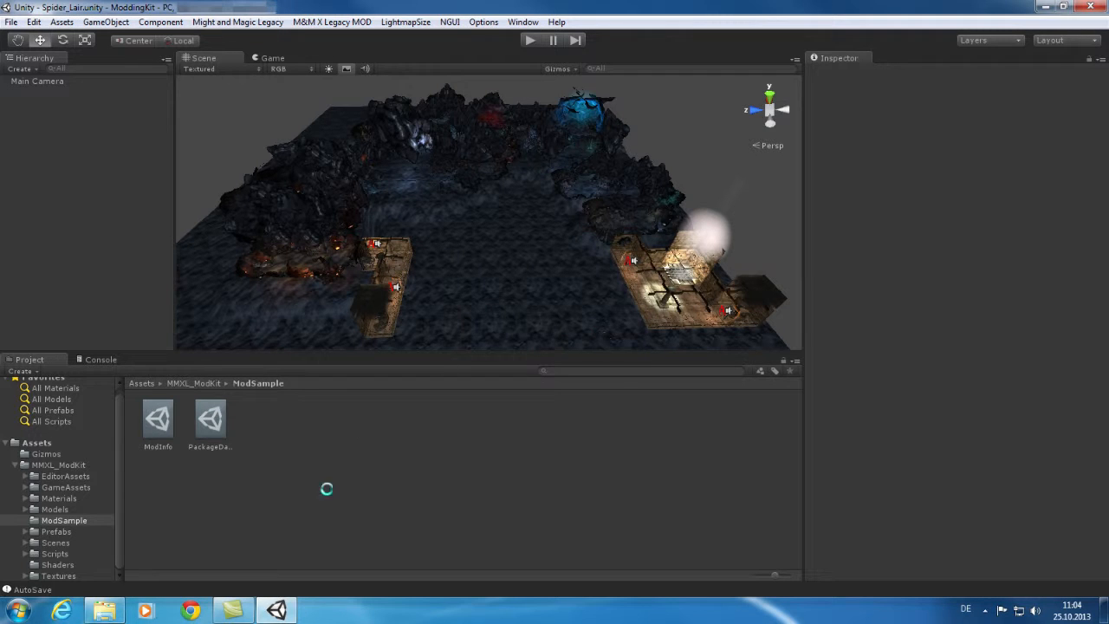
{"action": "left_click", "coordinate": [106, 612]}
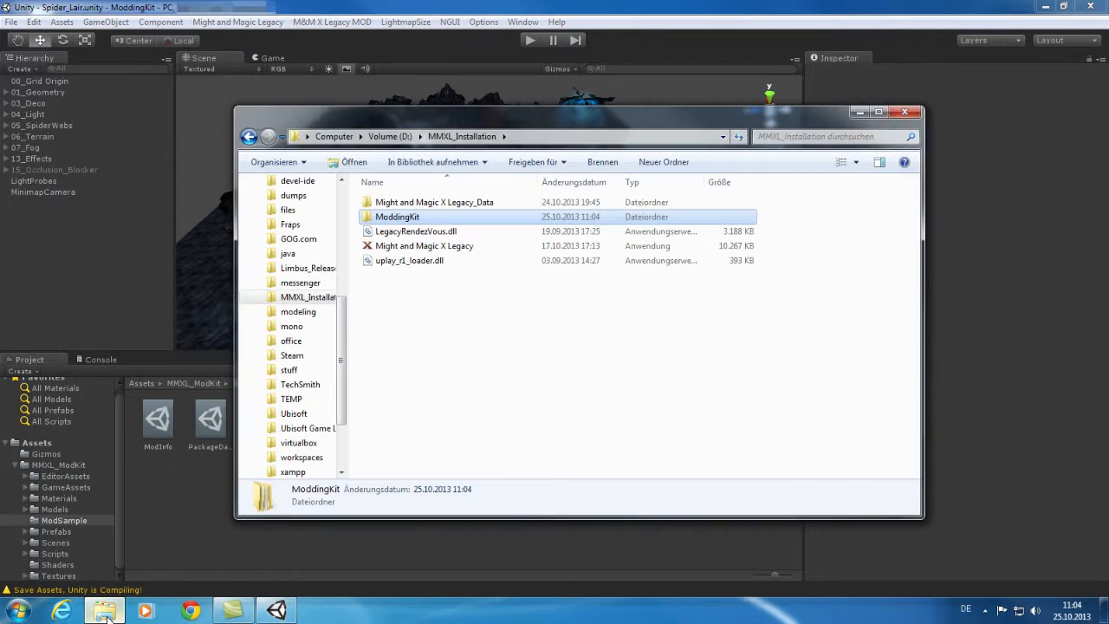
{"action": "double_click", "coordinate": [415, 217]}
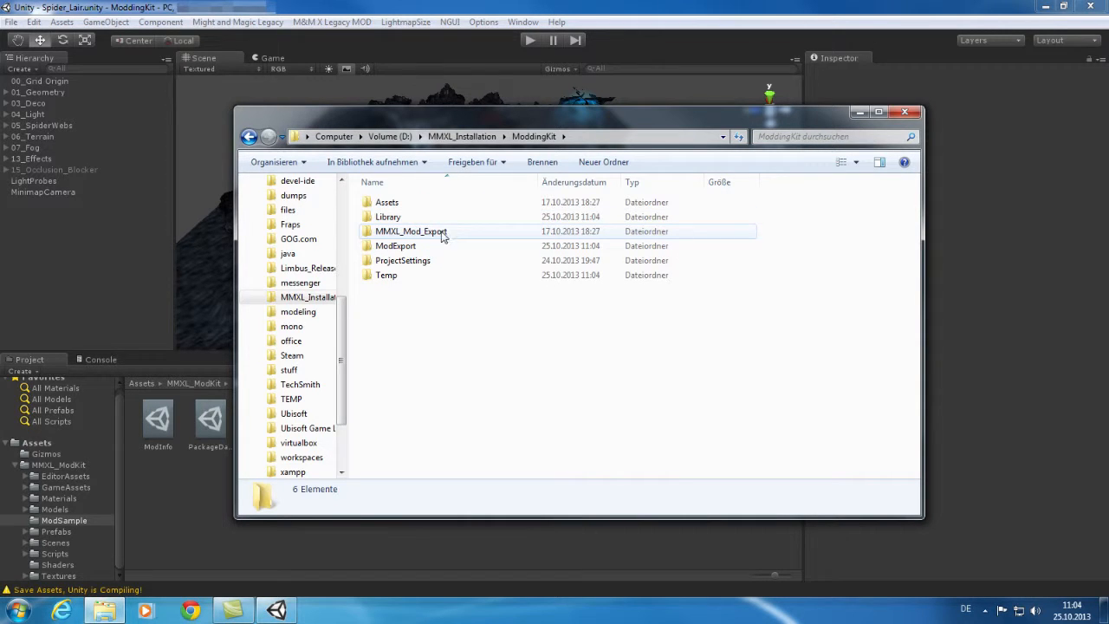
{"action": "left_click", "coordinate": [425, 235]}
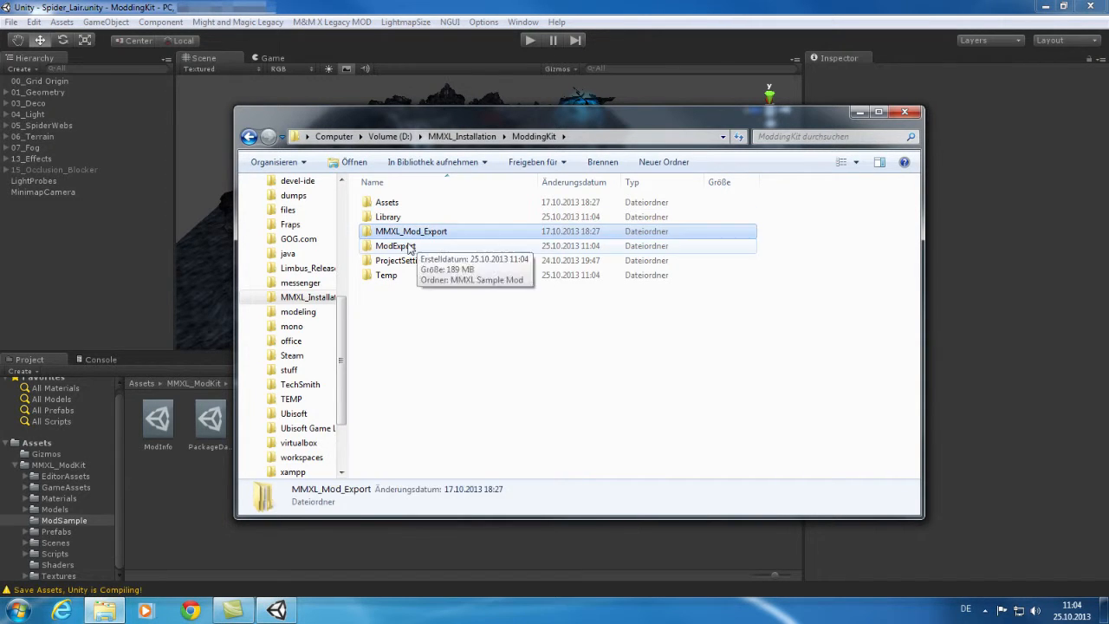
{"action": "left_click", "coordinate": [447, 247]}
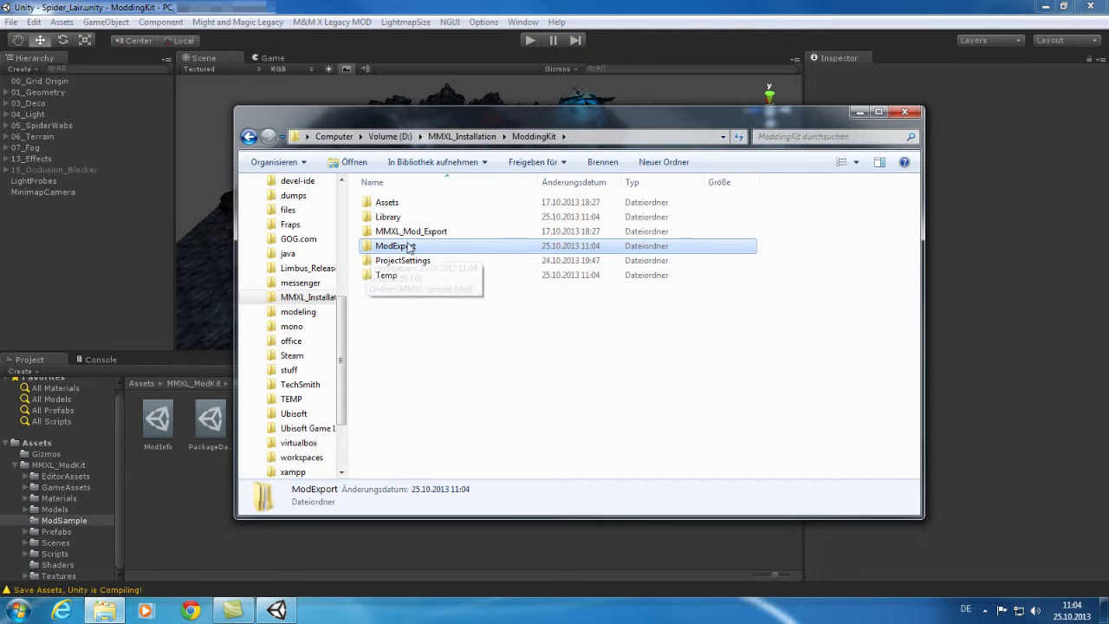
{"action": "double_click", "coordinate": [394, 248]}
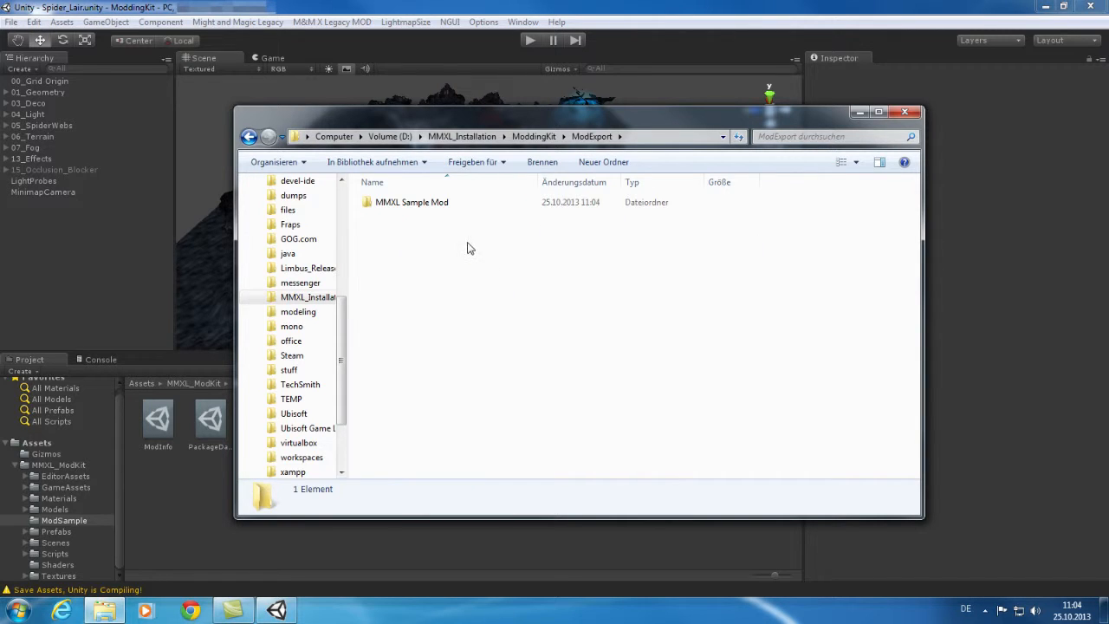
{"action": "double_click", "coordinate": [407, 207]}
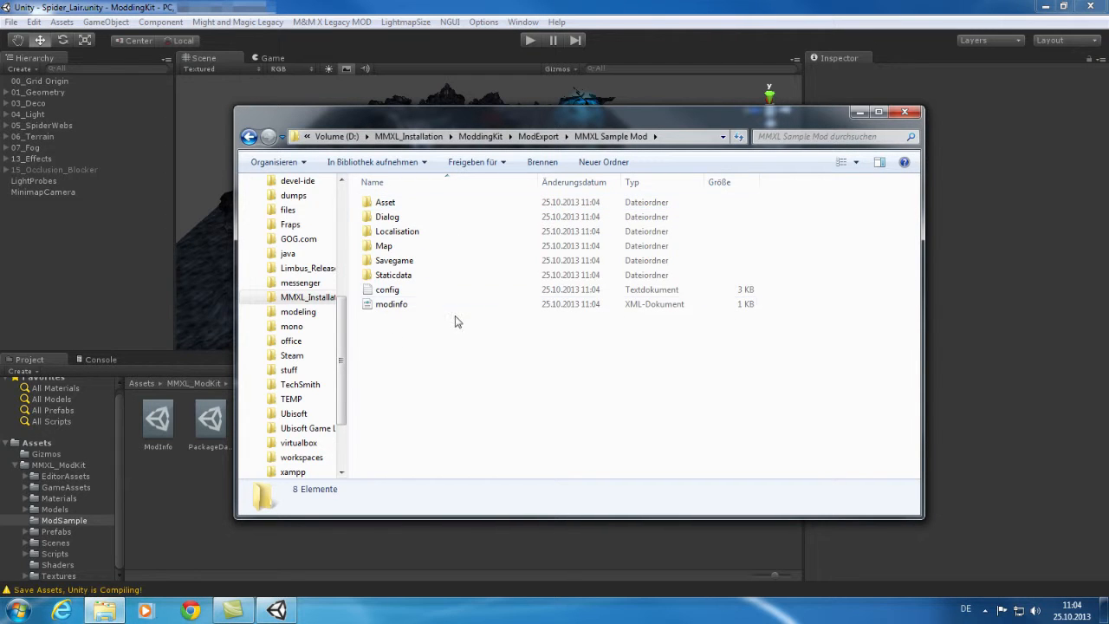
Copy the MMXL Sample Mod folder from ModExport.
{"action": "left_click", "coordinate": [542, 139]}
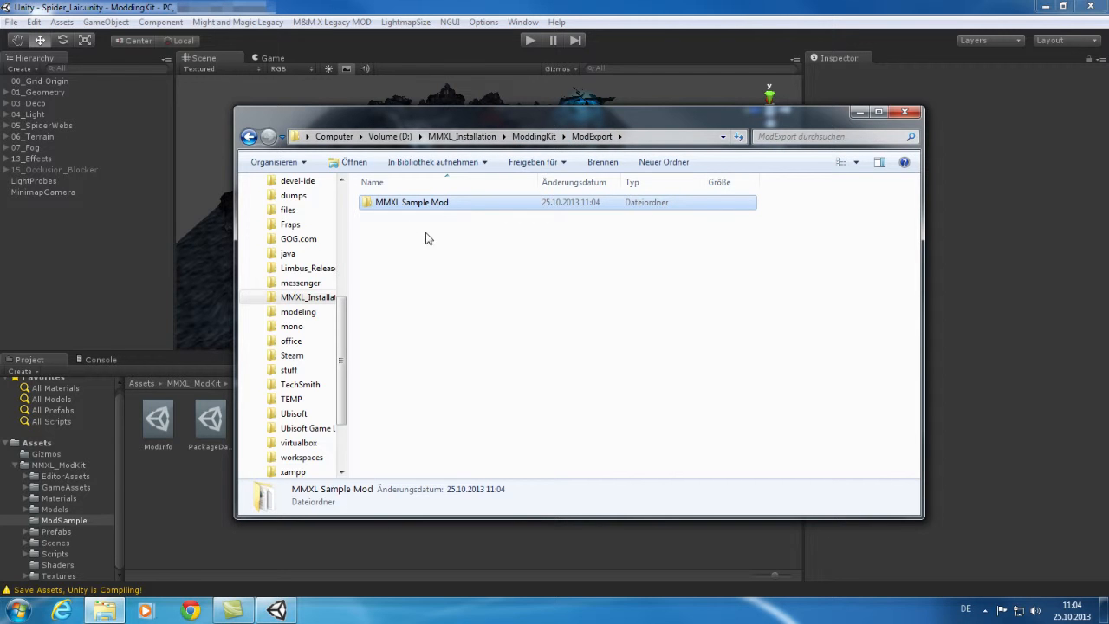
{"action": "left_click", "coordinate": [414, 204]}
{"action": "right_click", "coordinate": [415, 205]}
{"action": "left_click", "coordinate": [389, 253]}
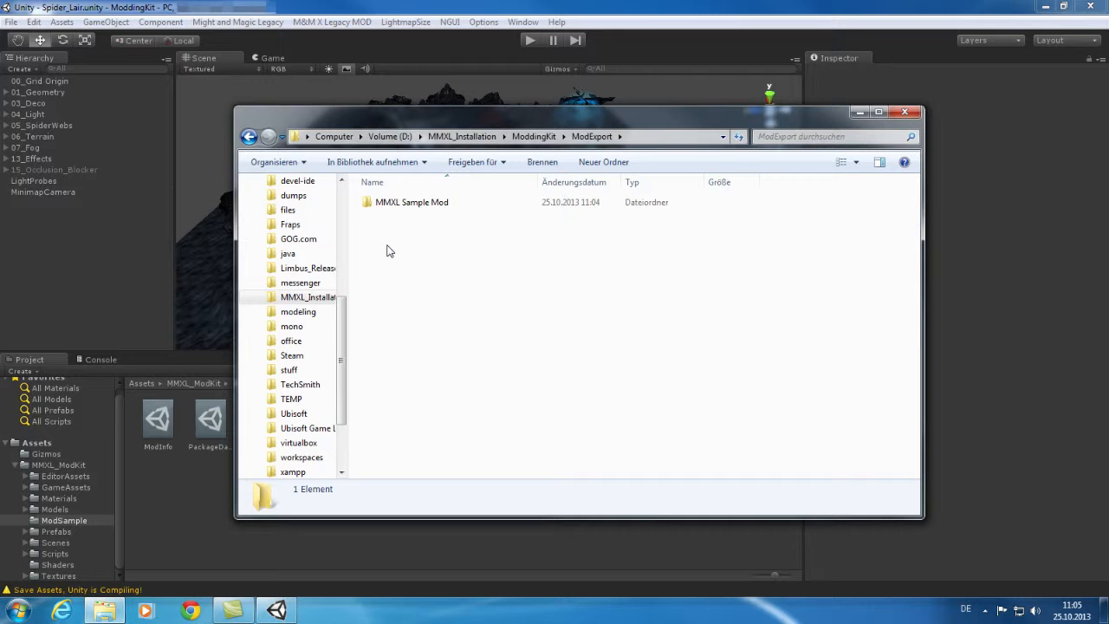
{"action": "left_click", "coordinate": [424, 205]}
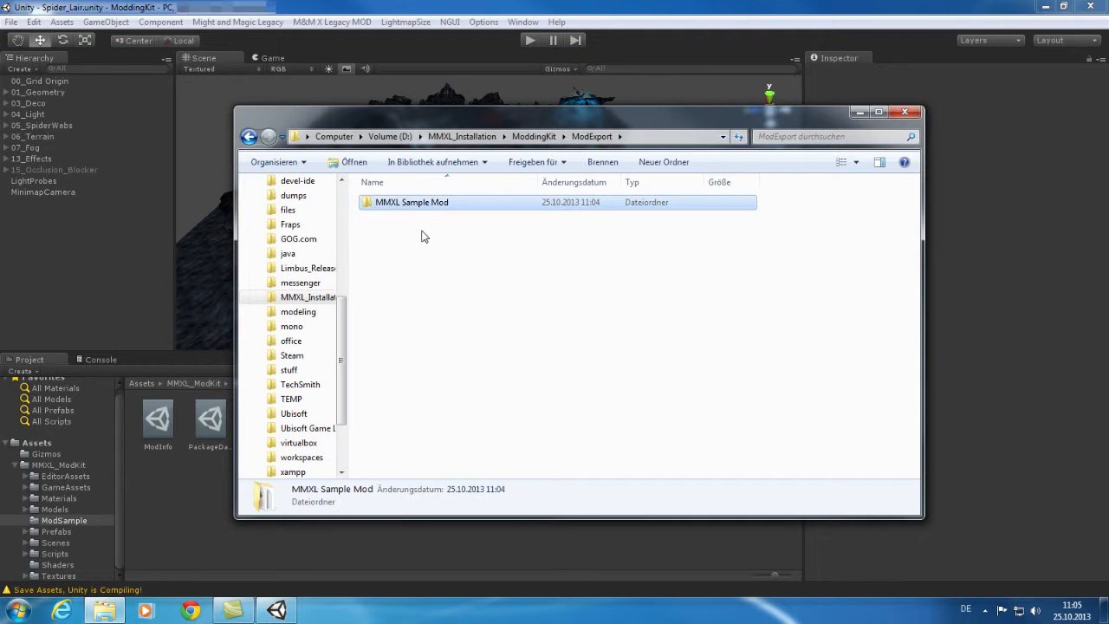
{"action": "left_click_drag", "start_coordinate": [341, 317], "coordinate": [342, 208]}
Paste the MMXL Sample Mod folder into Dokumente > MightAndMagicXLegacy > Mods.
{"action": "left_click", "coordinate": [286, 290]}
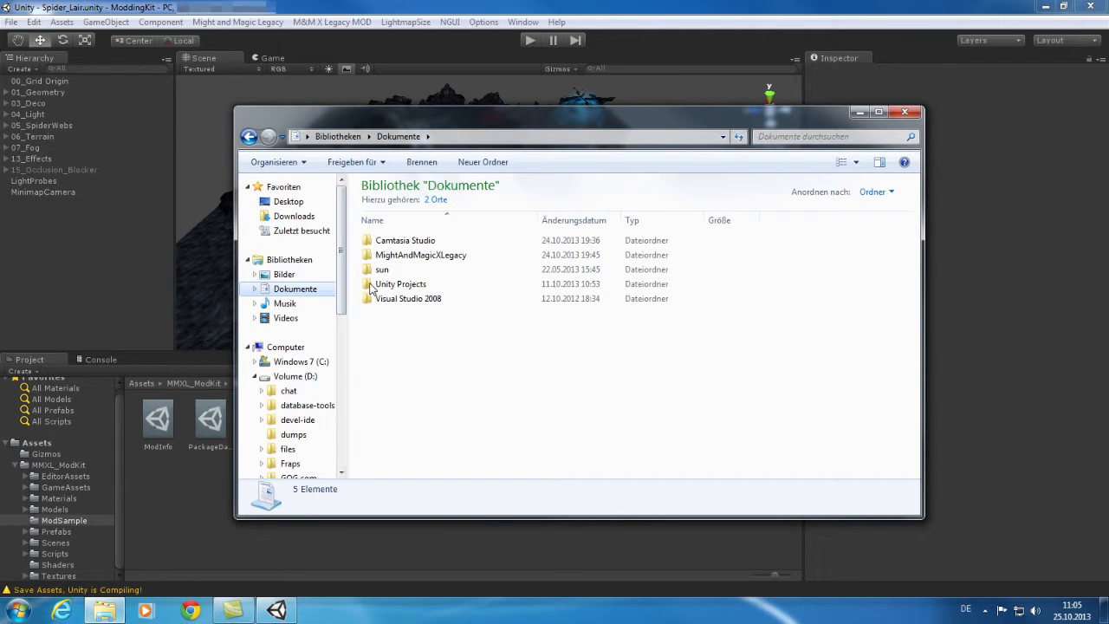
{"action": "double_click", "coordinate": [416, 258]}
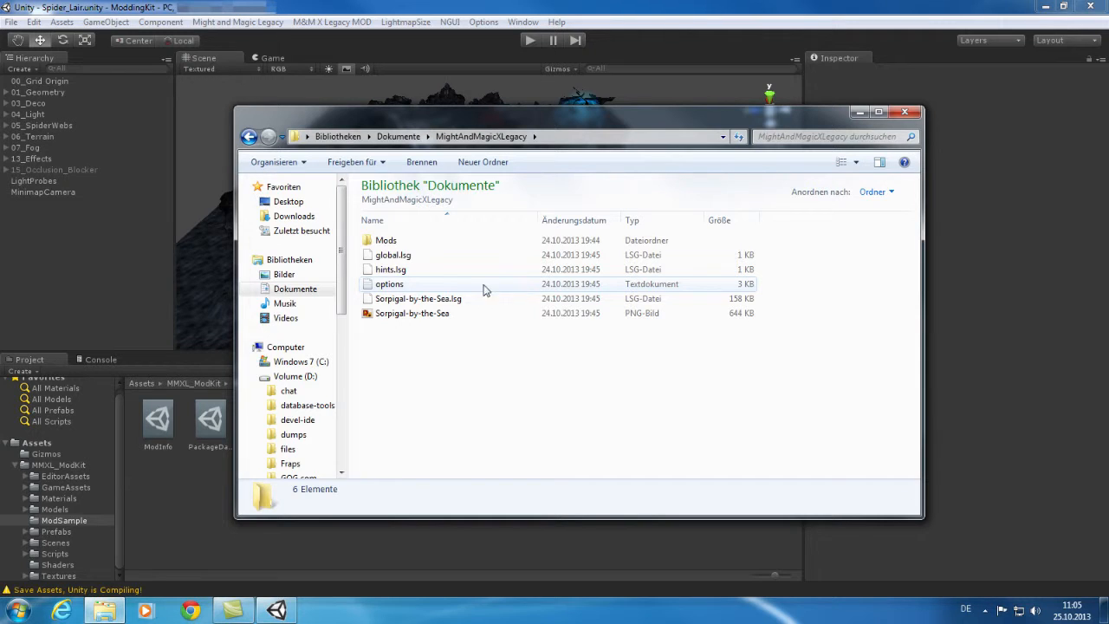
{"action": "double_click", "coordinate": [386, 241]}
{"action": "key", "text": "ctrl+v"}
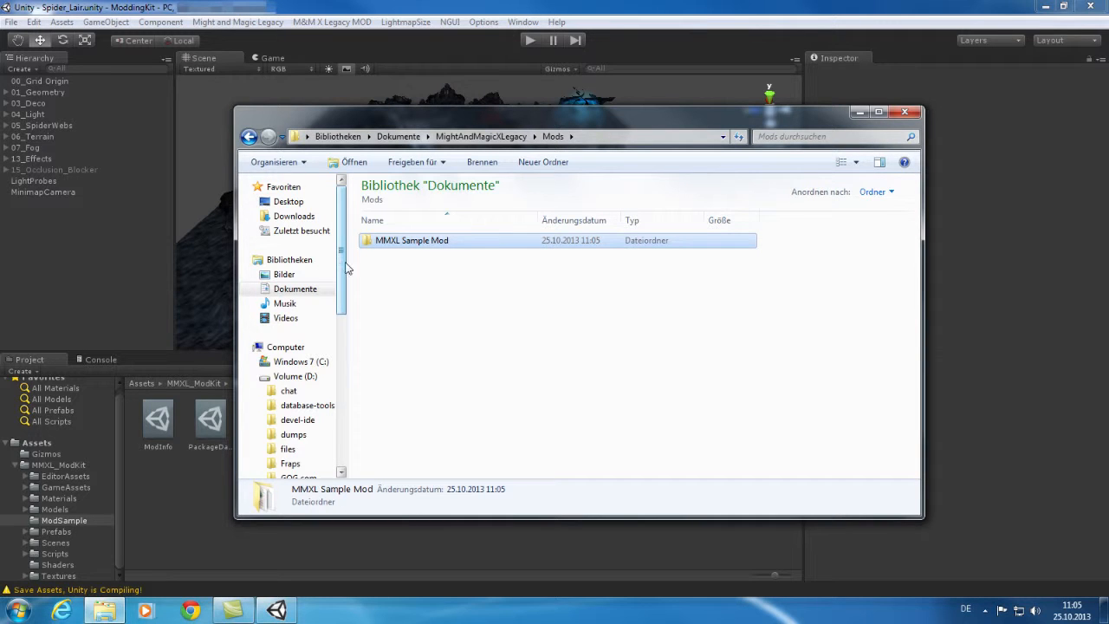
Launch Might and Magic X Legacy from the MMXL_Installation folder.
{"action": "left_click_drag", "start_coordinate": [341, 238], "coordinate": [354, 379]}
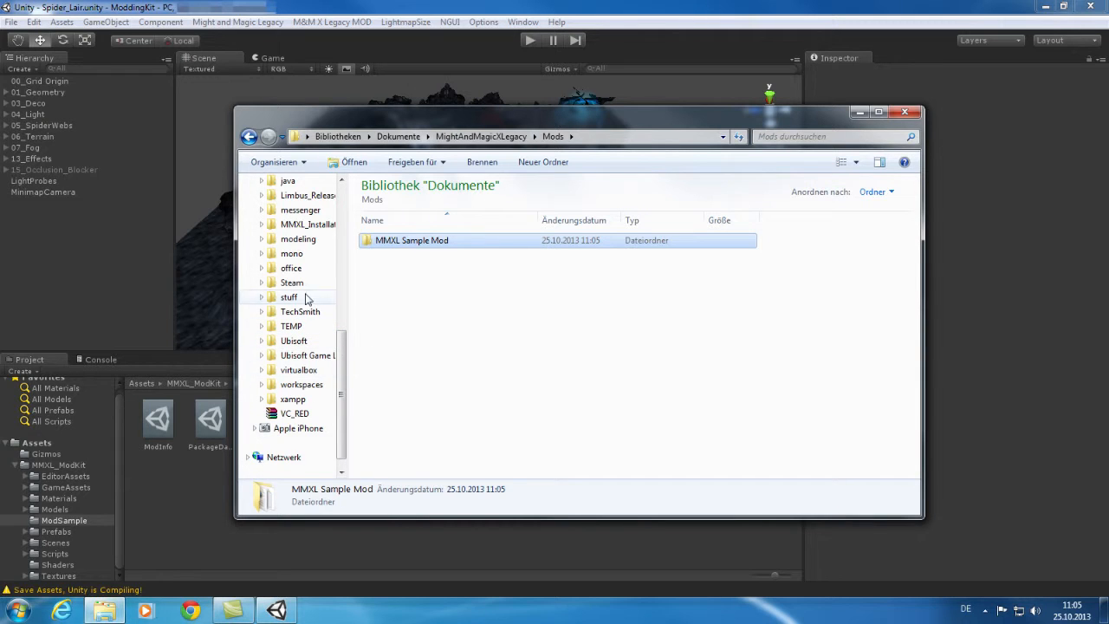
{"action": "left_click", "coordinate": [313, 227]}
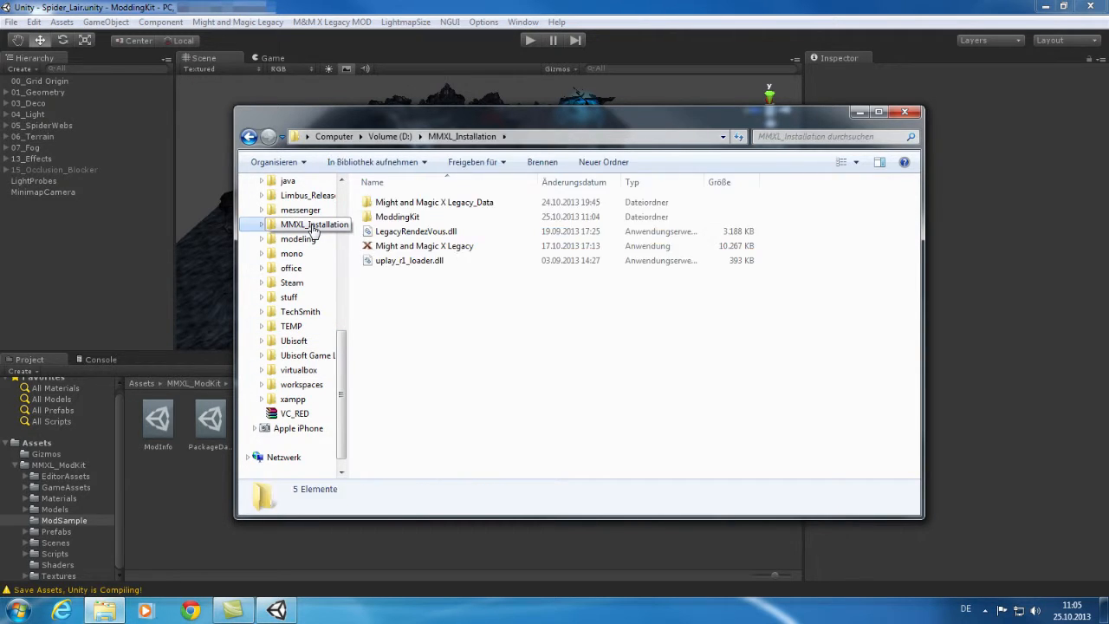
{"action": "double_click", "coordinate": [454, 247]}
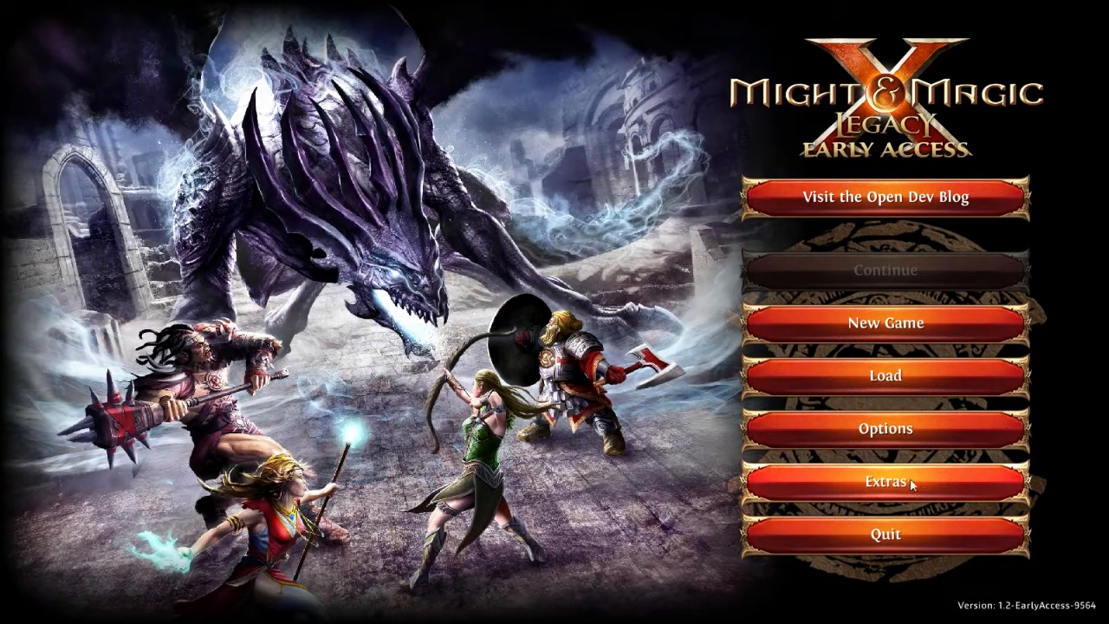
Load MMXL Sample Mod from Extras > Mods and return to the main menu.
{"action": "left_click", "coordinate": [905, 485]}
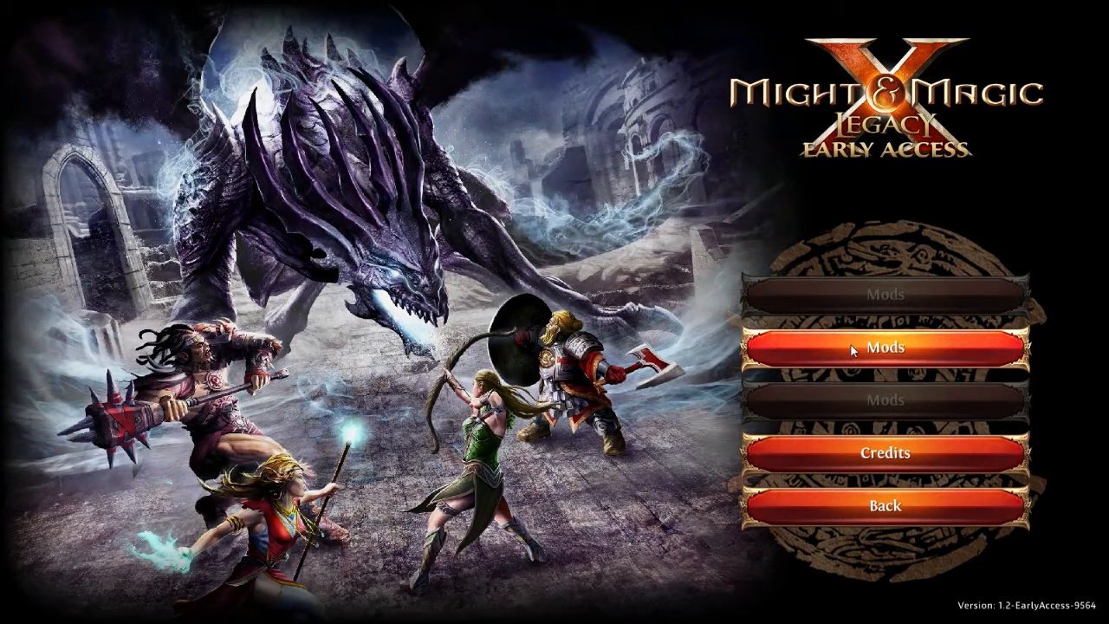
{"action": "left_click", "coordinate": [871, 351]}
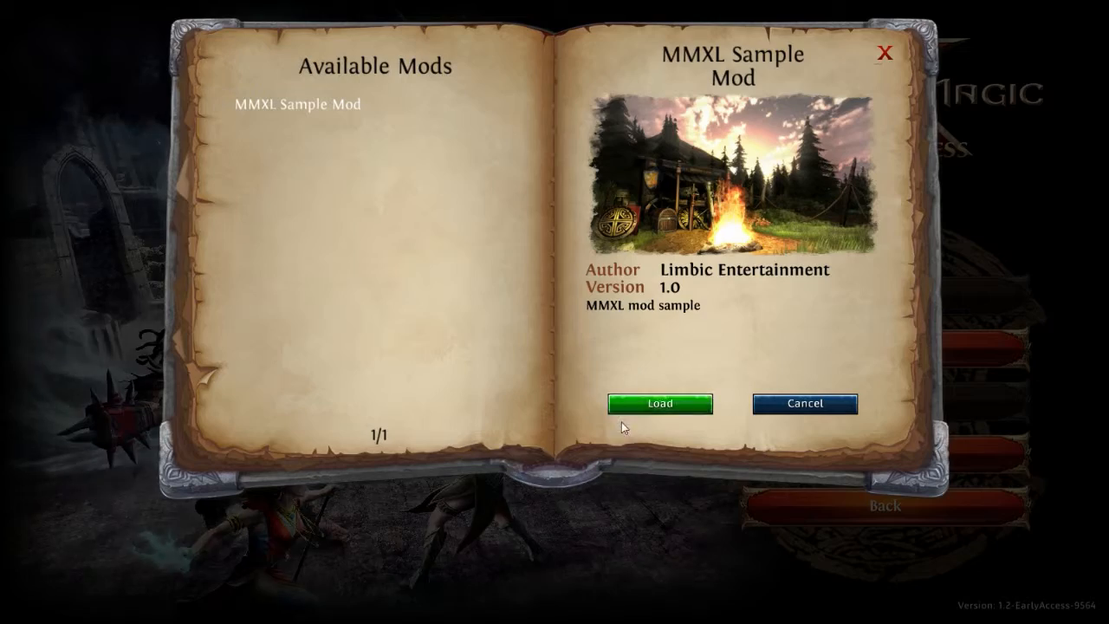
{"action": "left_click", "coordinate": [680, 403]}
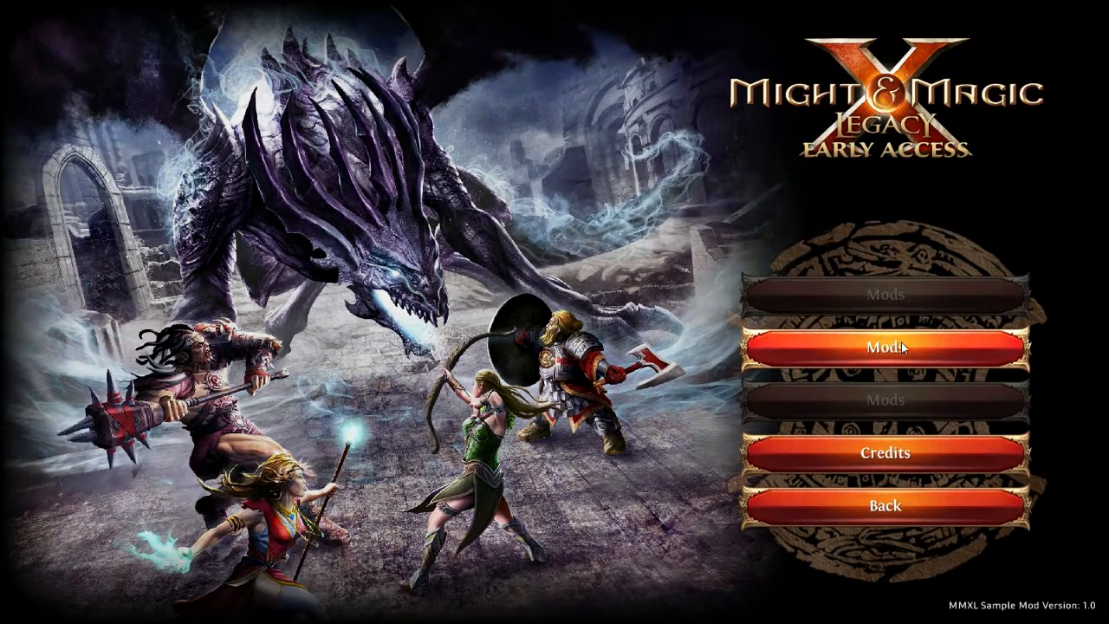
{"action": "left_click", "coordinate": [906, 505]}
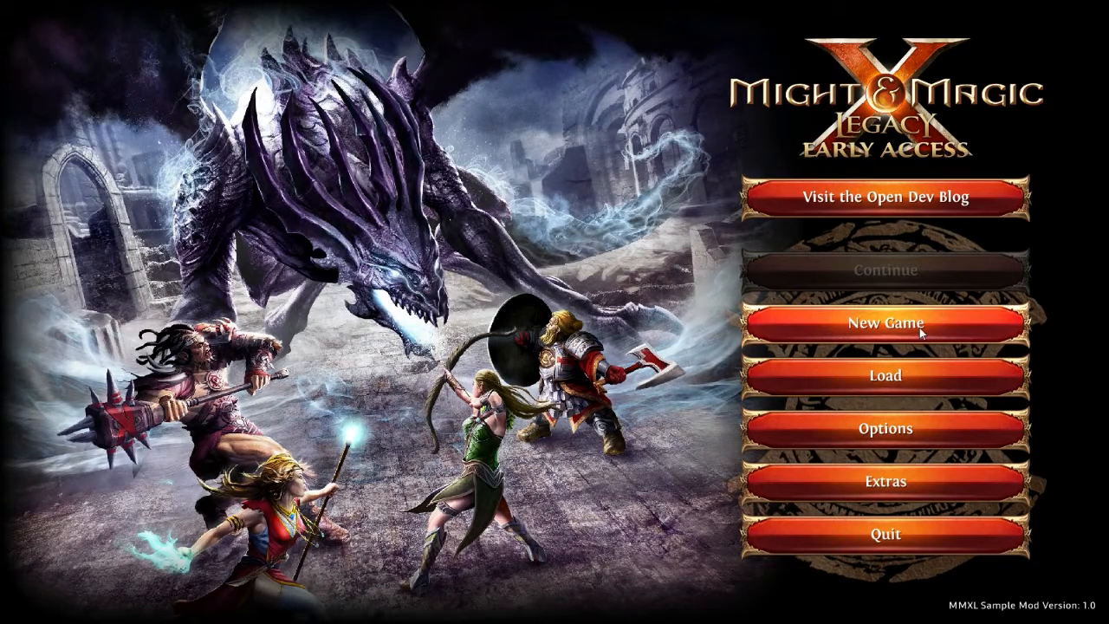
Start a new game on Adventurer difficulty with the Default Party.
{"action": "left_click", "coordinate": [912, 324]}
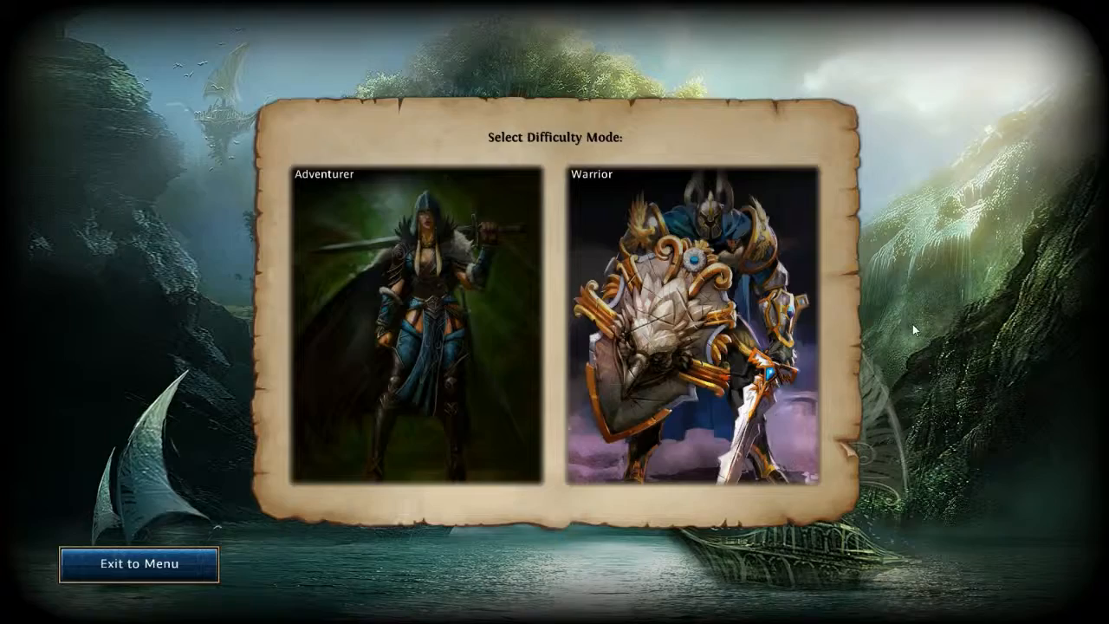
{"action": "left_click", "coordinate": [404, 230]}
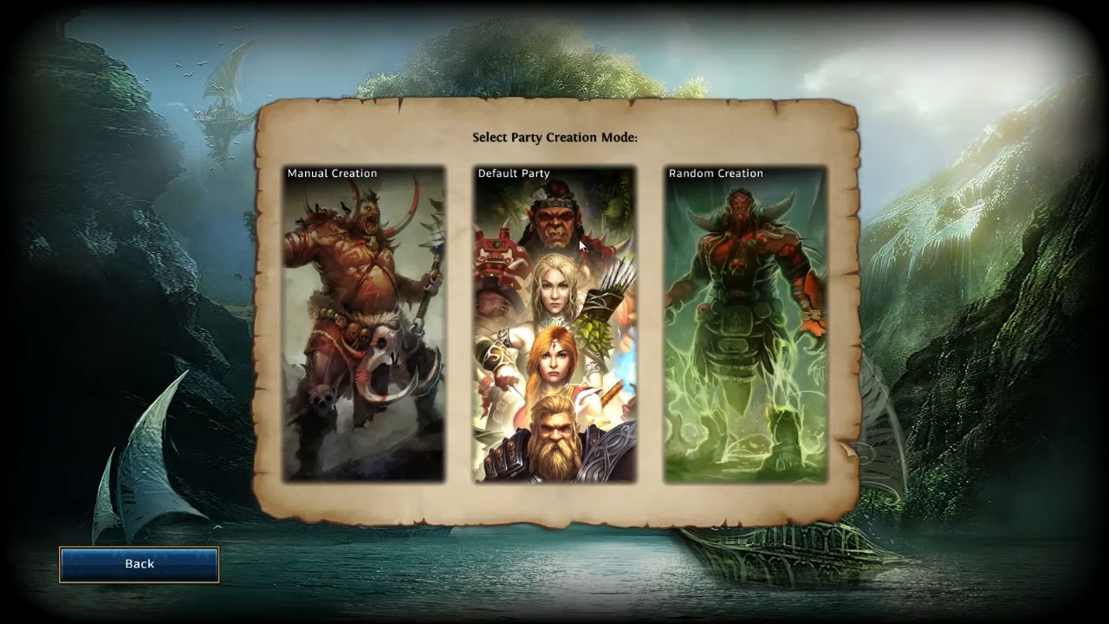
{"action": "left_click", "coordinate": [578, 245]}
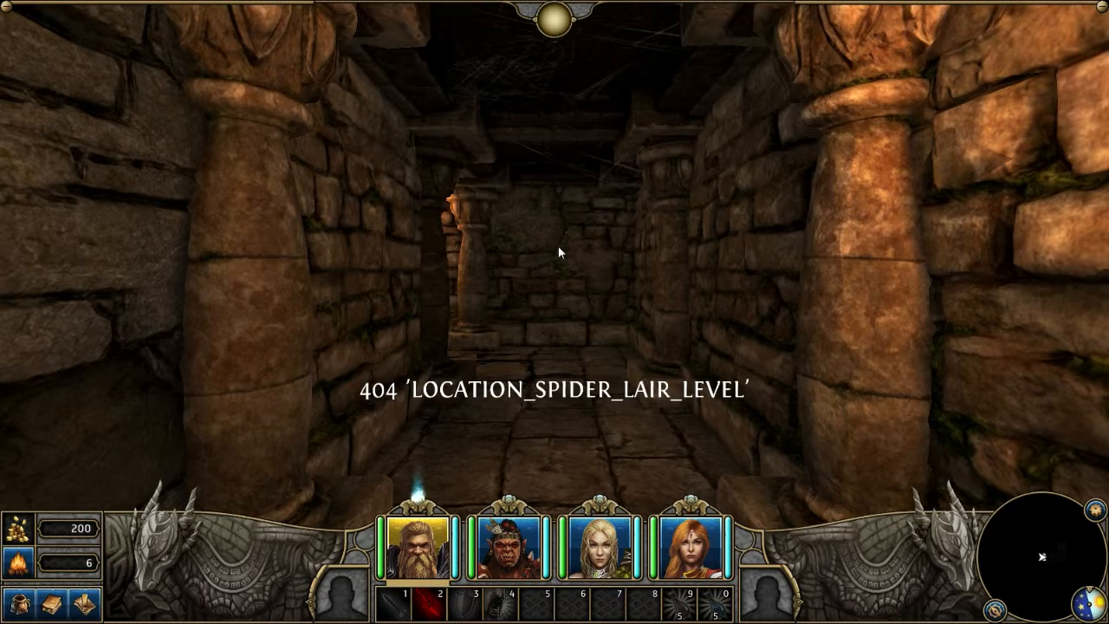
Walk the party forward, turn left, and pass through the torch-lit archway.
{"action": "key", "text": "w"}
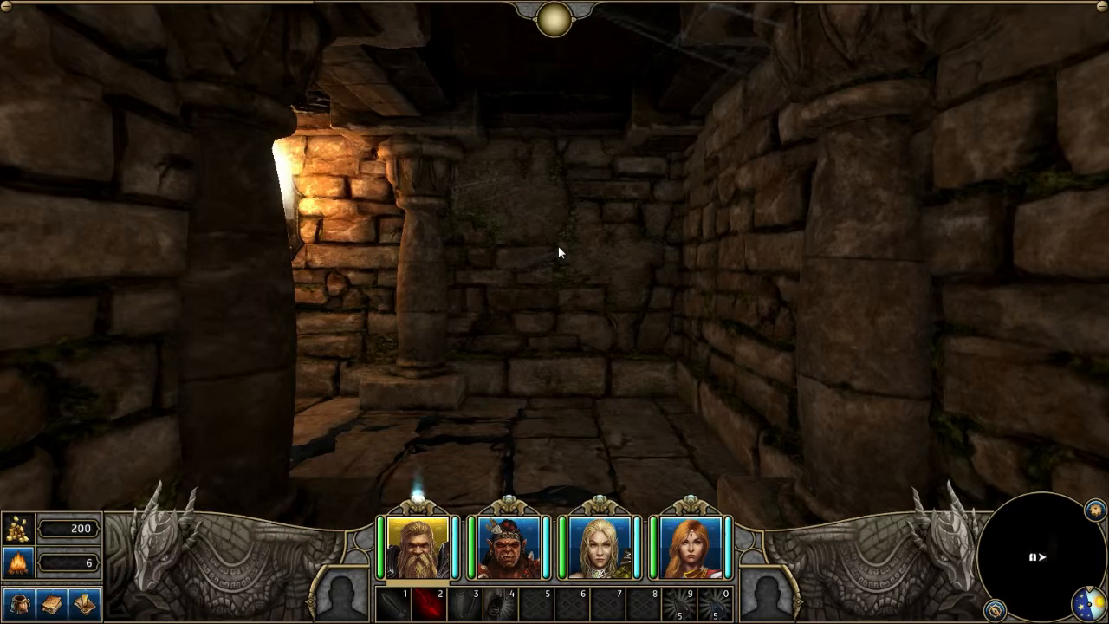
{"action": "key", "text": "q"}
{"action": "key", "text": "w"}
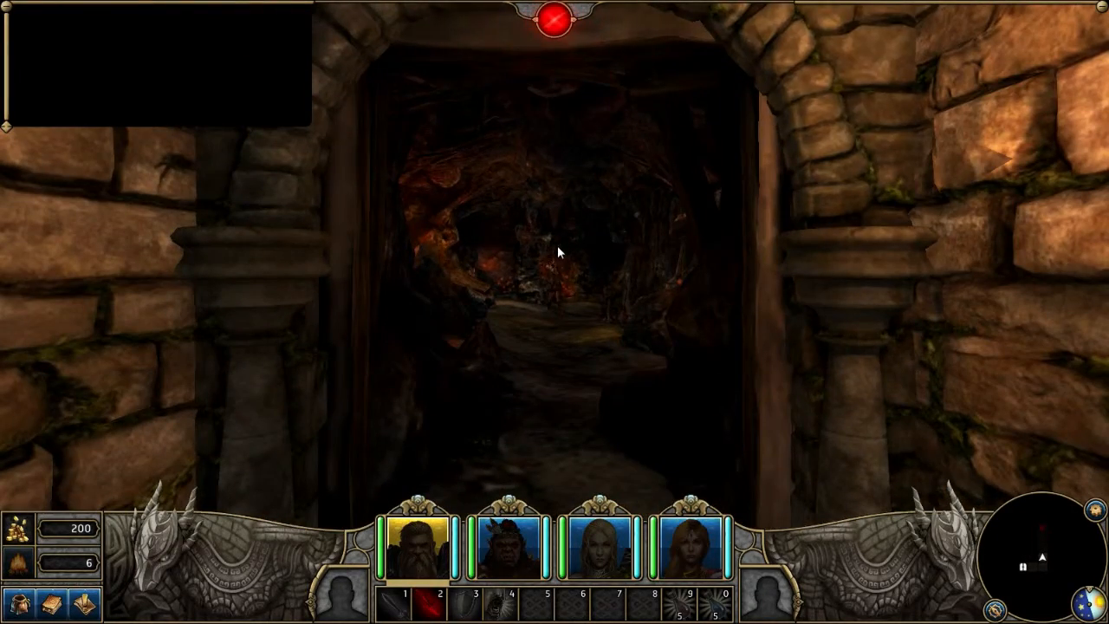
{"action": "key", "text": "w"}
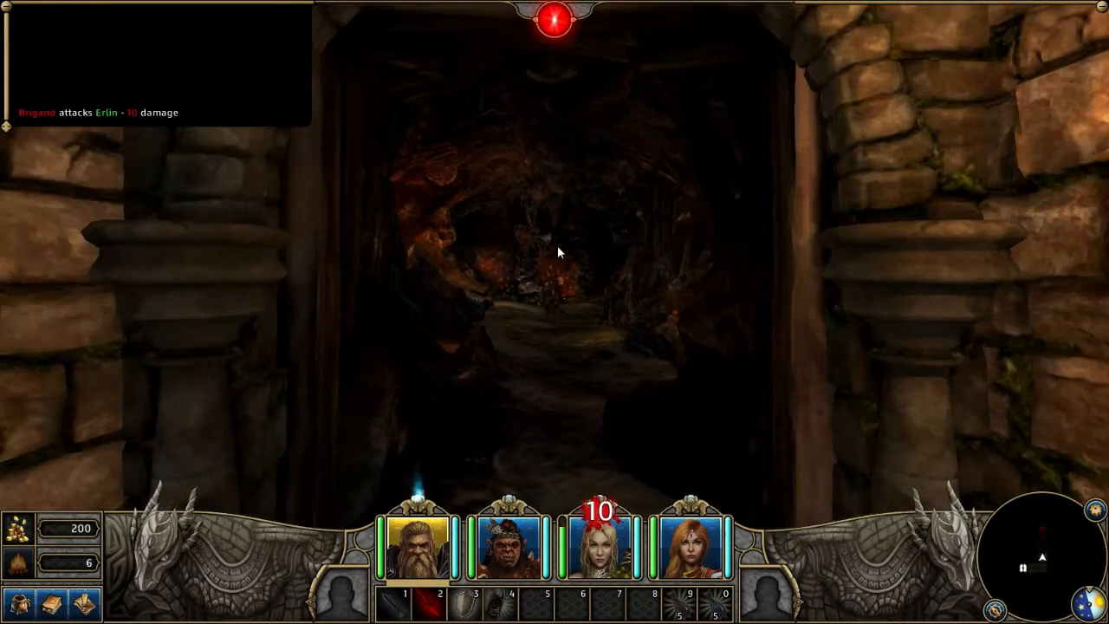